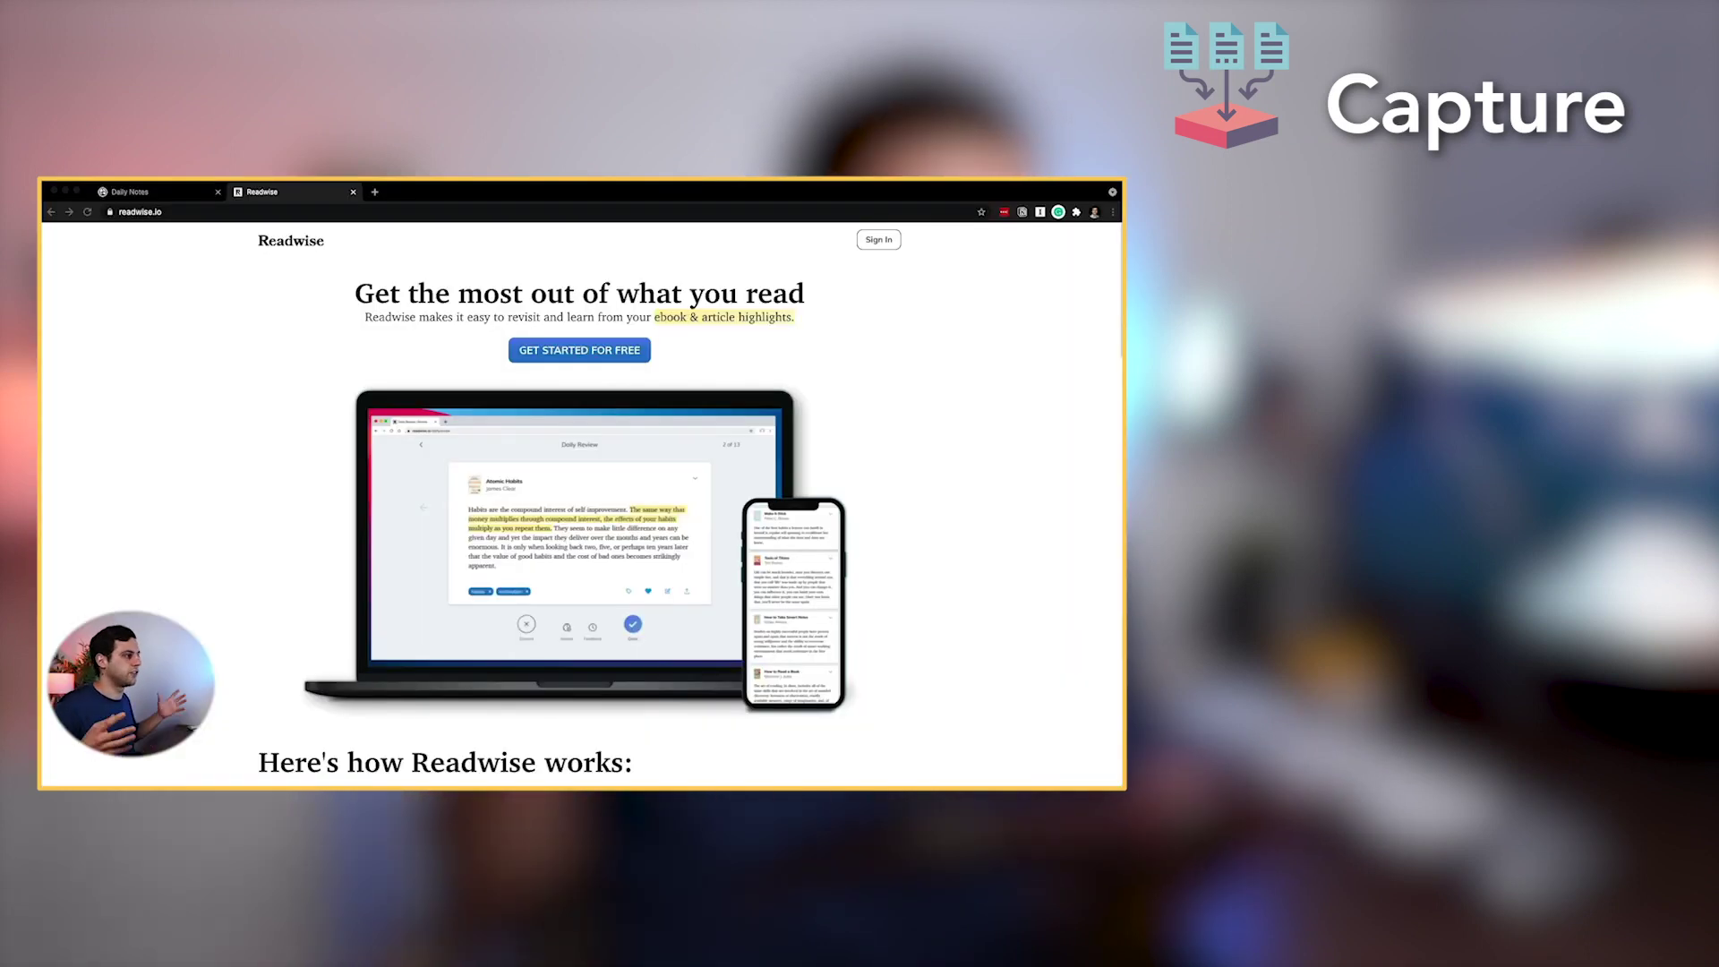
# Step: Nest the daily-note blocks under 'Intro to Roam'
pyautogui.scroll(-5, 582, 501)
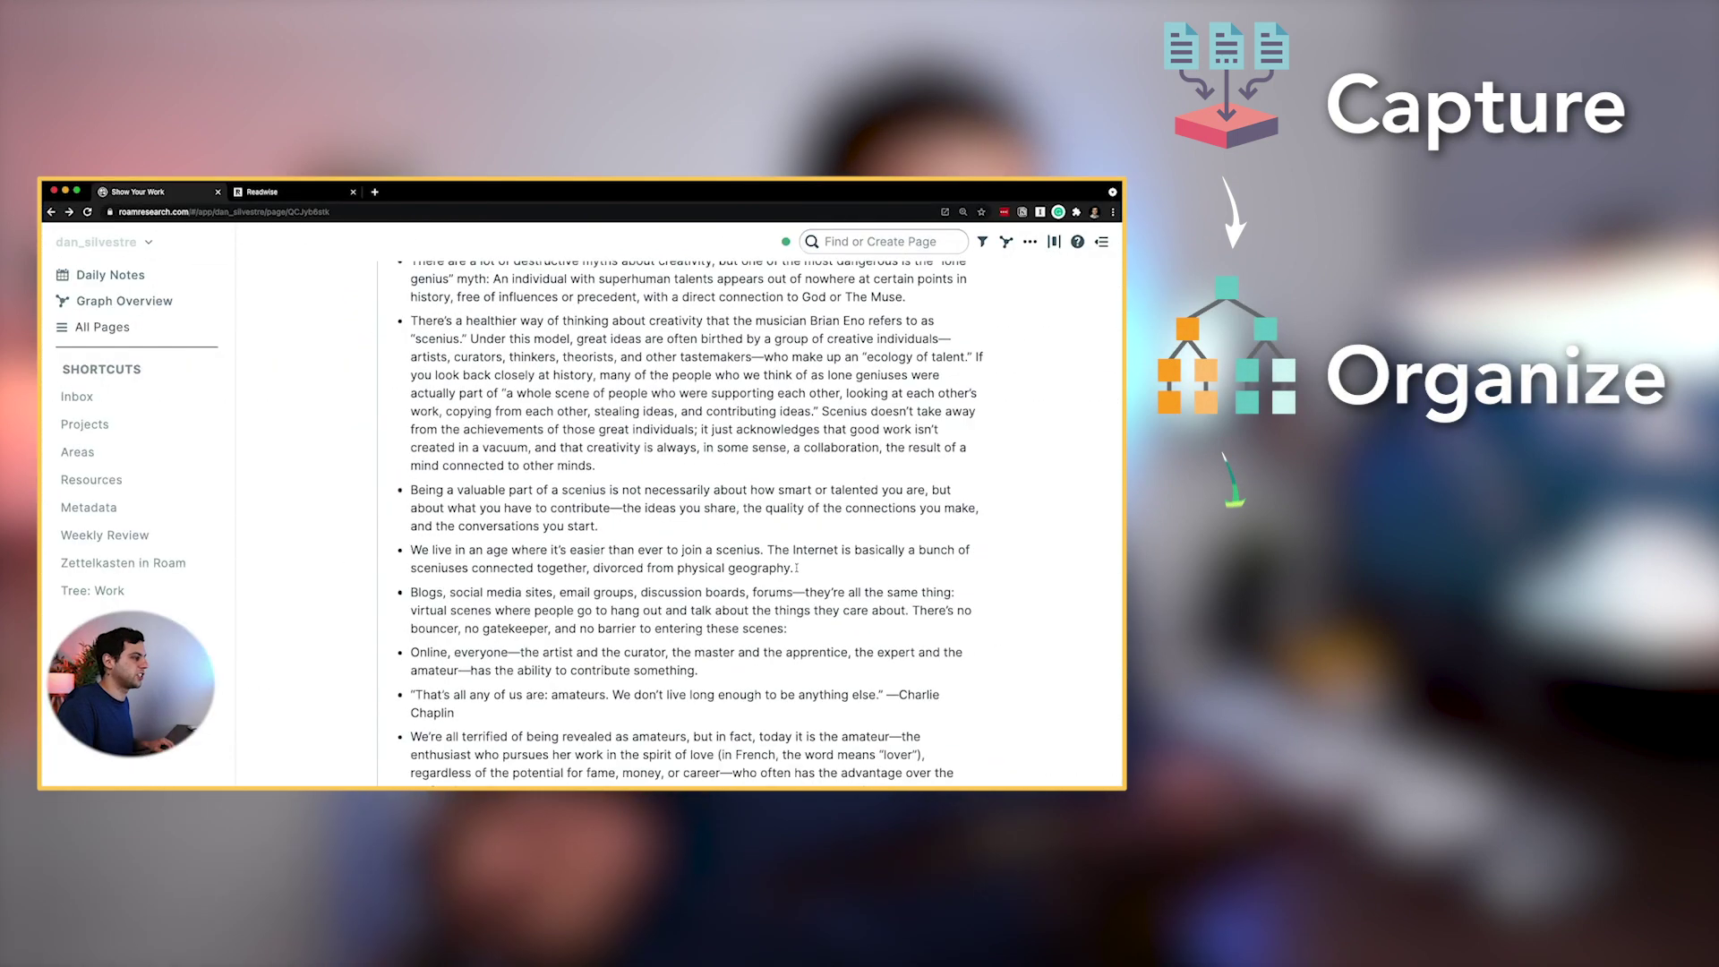
pyautogui.scroll(-5, 796, 568)
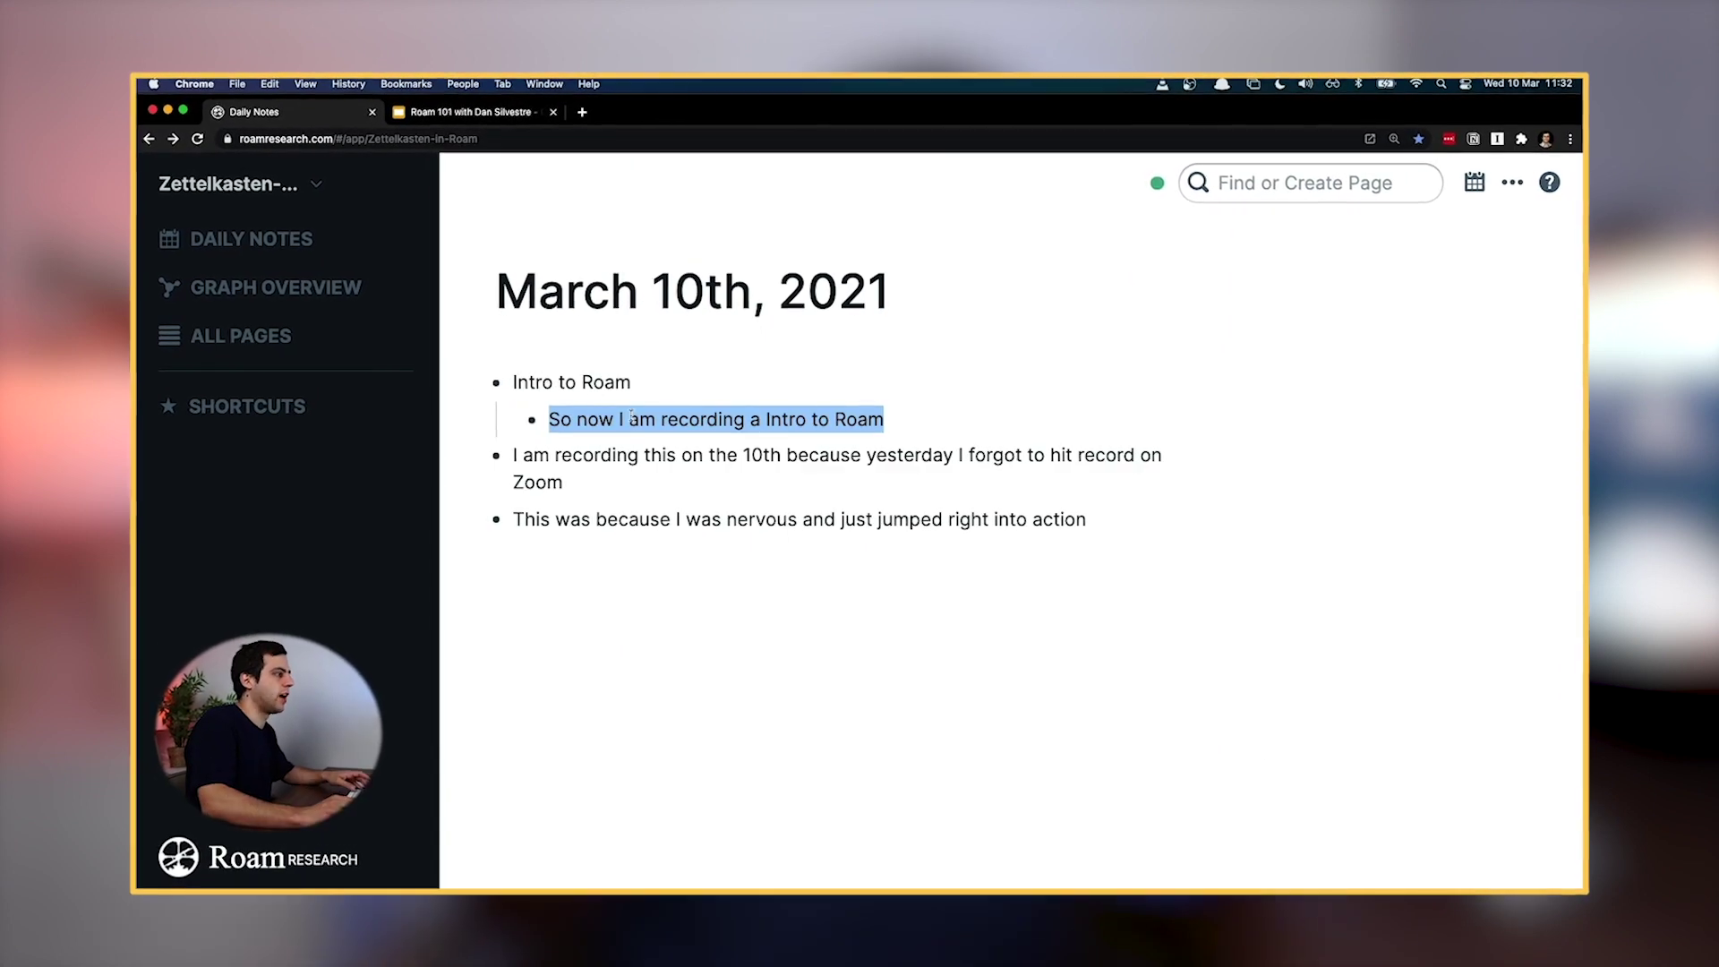
pyautogui.click(481, 382)
pyautogui.press('Tab')
pyautogui.press('Down')
pyautogui.press('Tab')
pyautogui.press('End')
# Step: Add a top-level football-match note with children 'It was Juventus vs Porto' and 'Porto won', then collapse all blocks
pyautogui.press('Return')
pyautogui.write('Yesterday I watched a gootball match')
pyautogui.hotkey('shift', 'Tab')
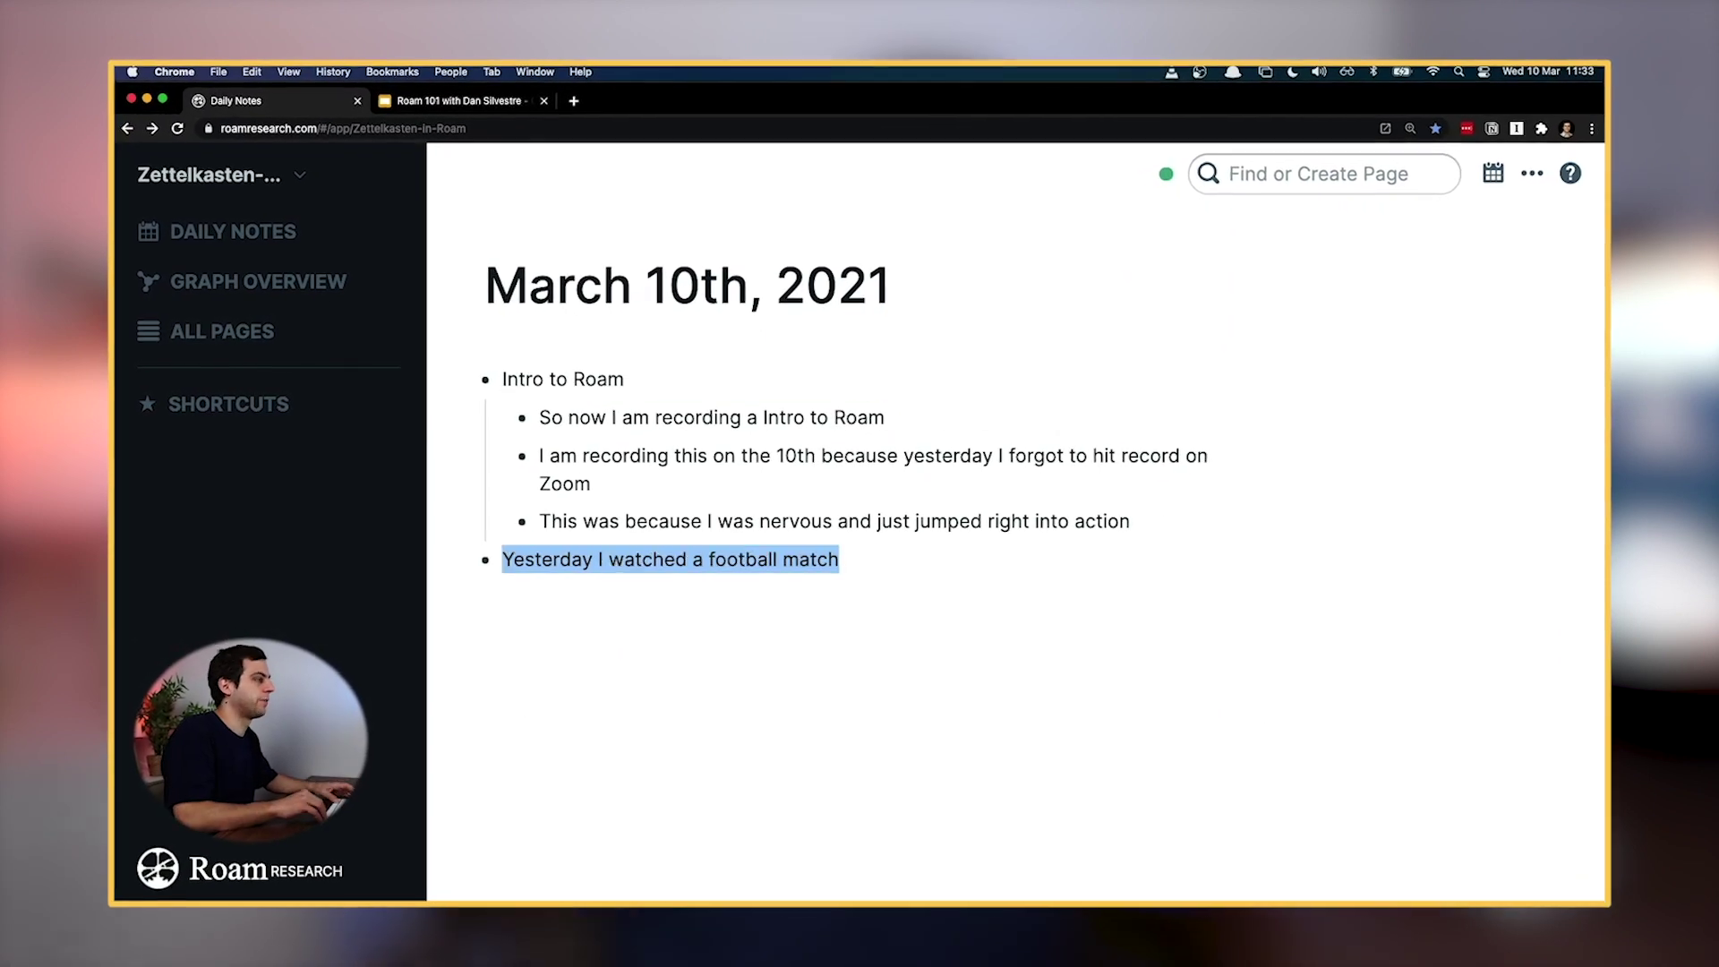
pyautogui.press('Down')
pyautogui.press('End')
pyautogui.press('Return')
pyautogui.press('Tab')
pyautogui.write('It was Juventus vs Porto')
pyautogui.press('Return')
pyautogui.write('Porto won')
pyautogui.press('super+a')
pyautogui.press('super+a')
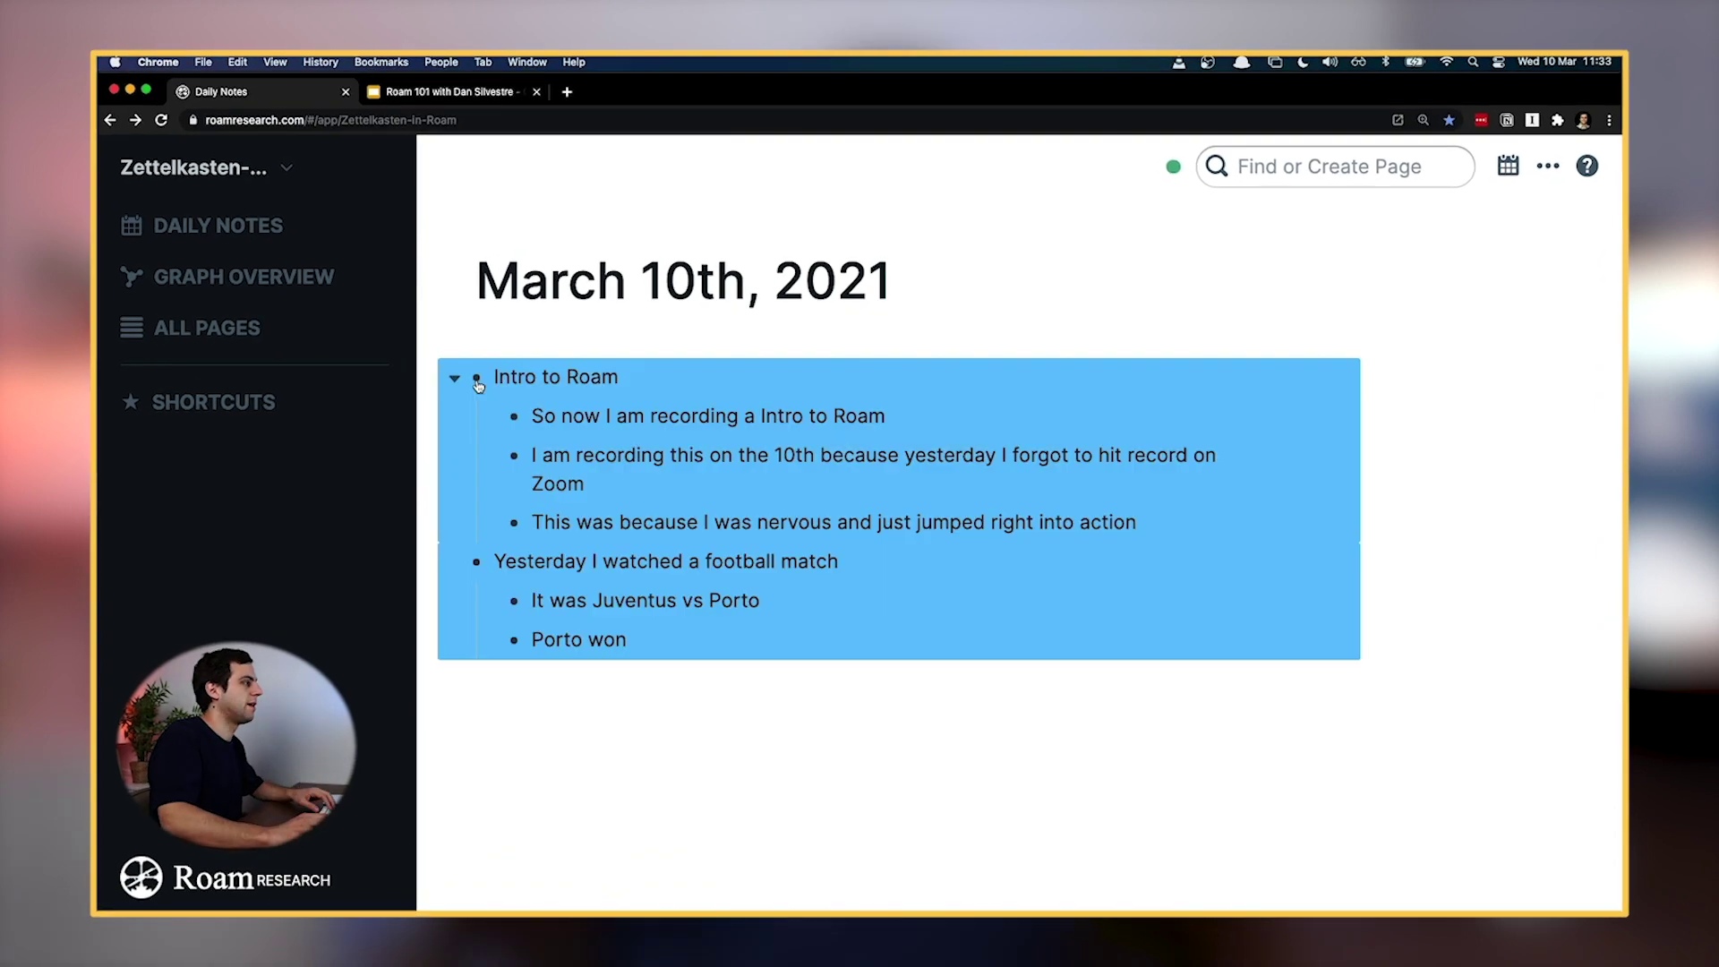
pyautogui.press('super+Up')
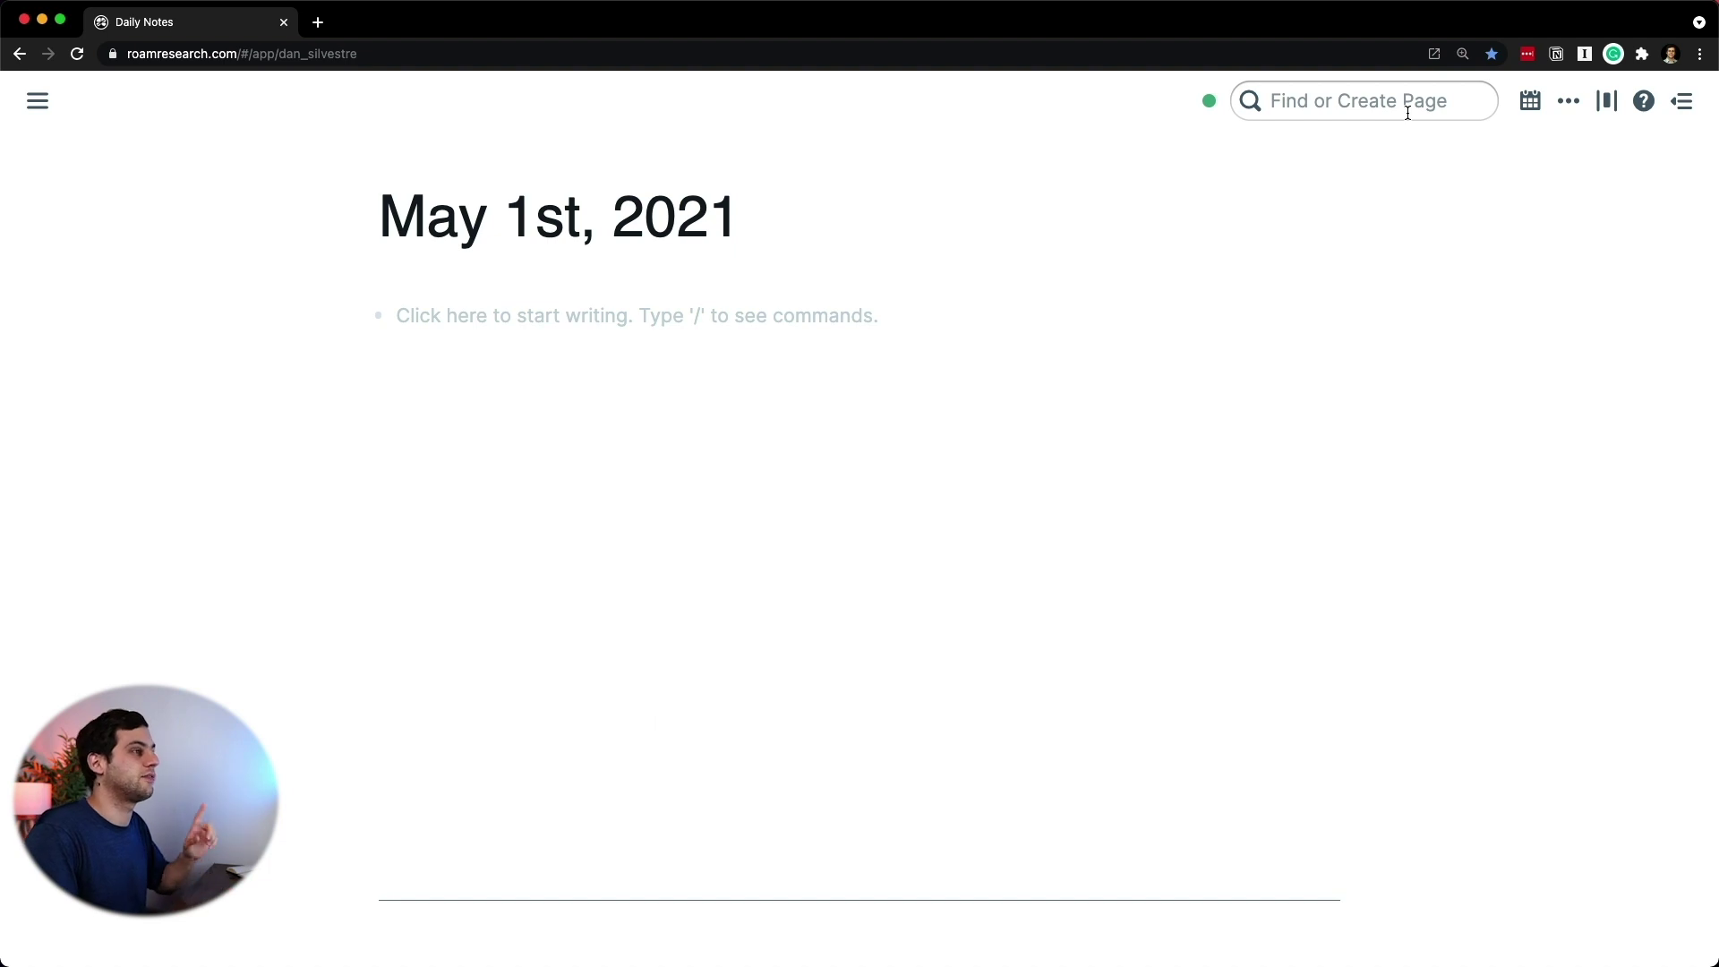
# Step: Create the page 'What to Share When You're Starting Out'
pyautogui.click(1408, 113)
pyautogui.write('What to Share Whren')
pyautogui.press('BackSpace')
pyautogui.press('BackSpace')
pyautogui.press('BackSpace')
pyautogui.press('BackSpace')
pyautogui.write("en You're Starting Out")
pyautogui.press('Return')
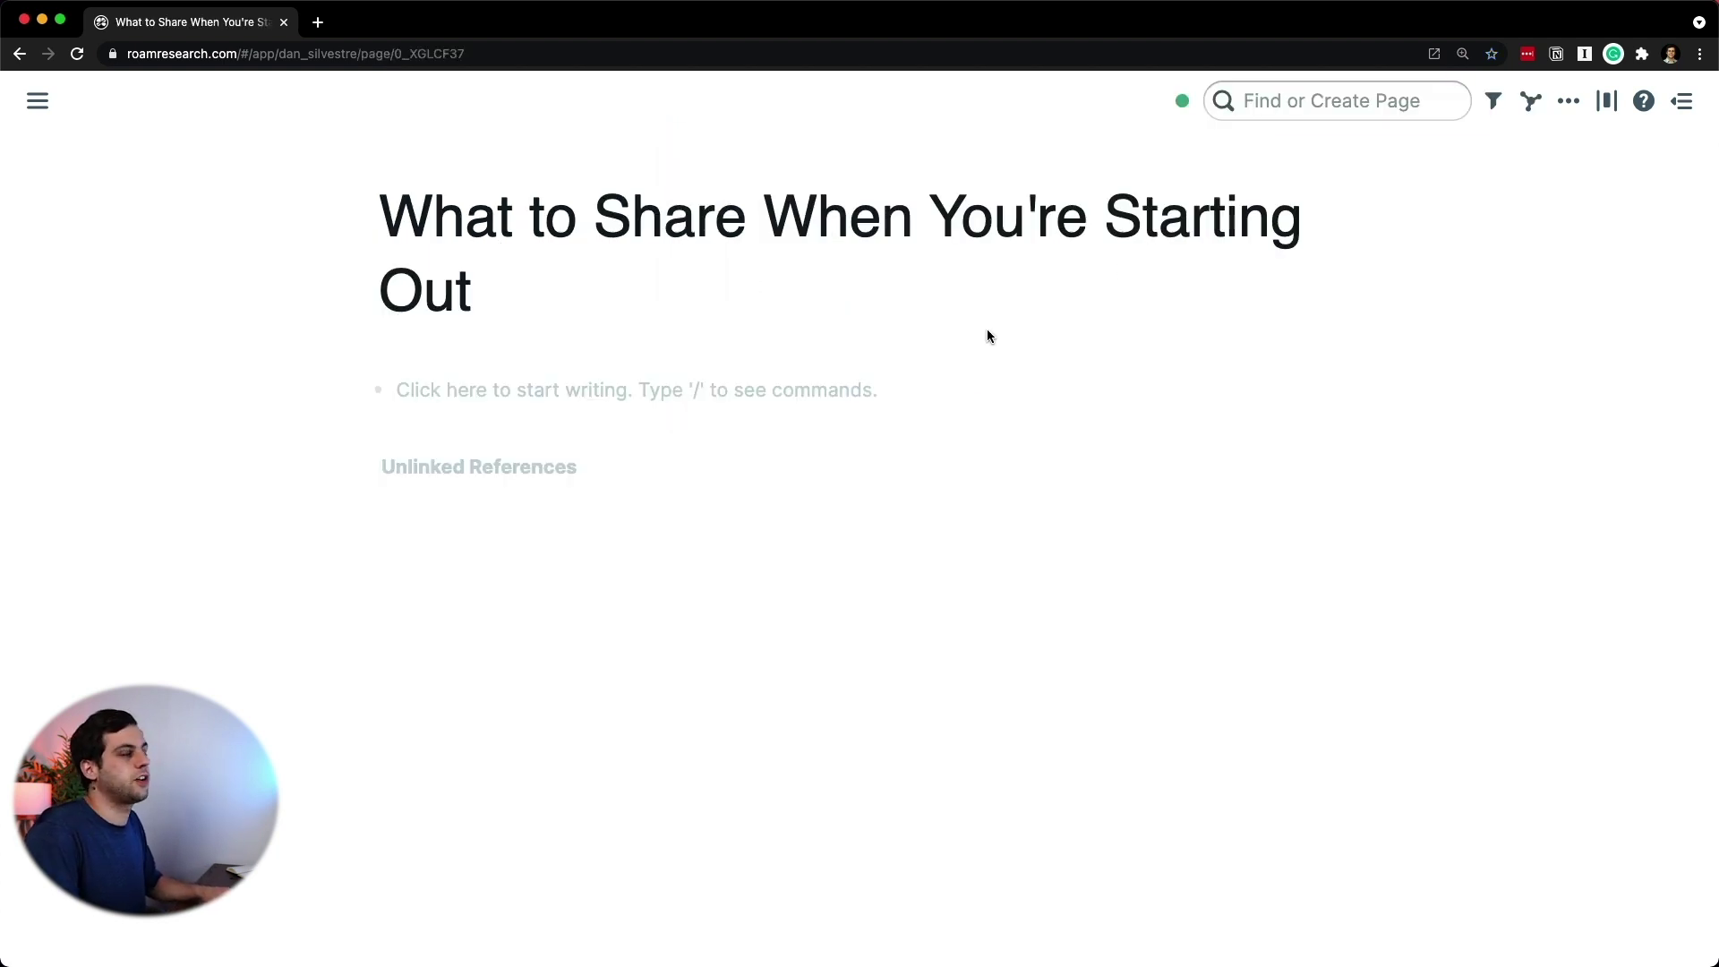
# Step: Write bullets 'Intro' and 'Recap' with an empty bullet between them
pyautogui.click(803, 379)
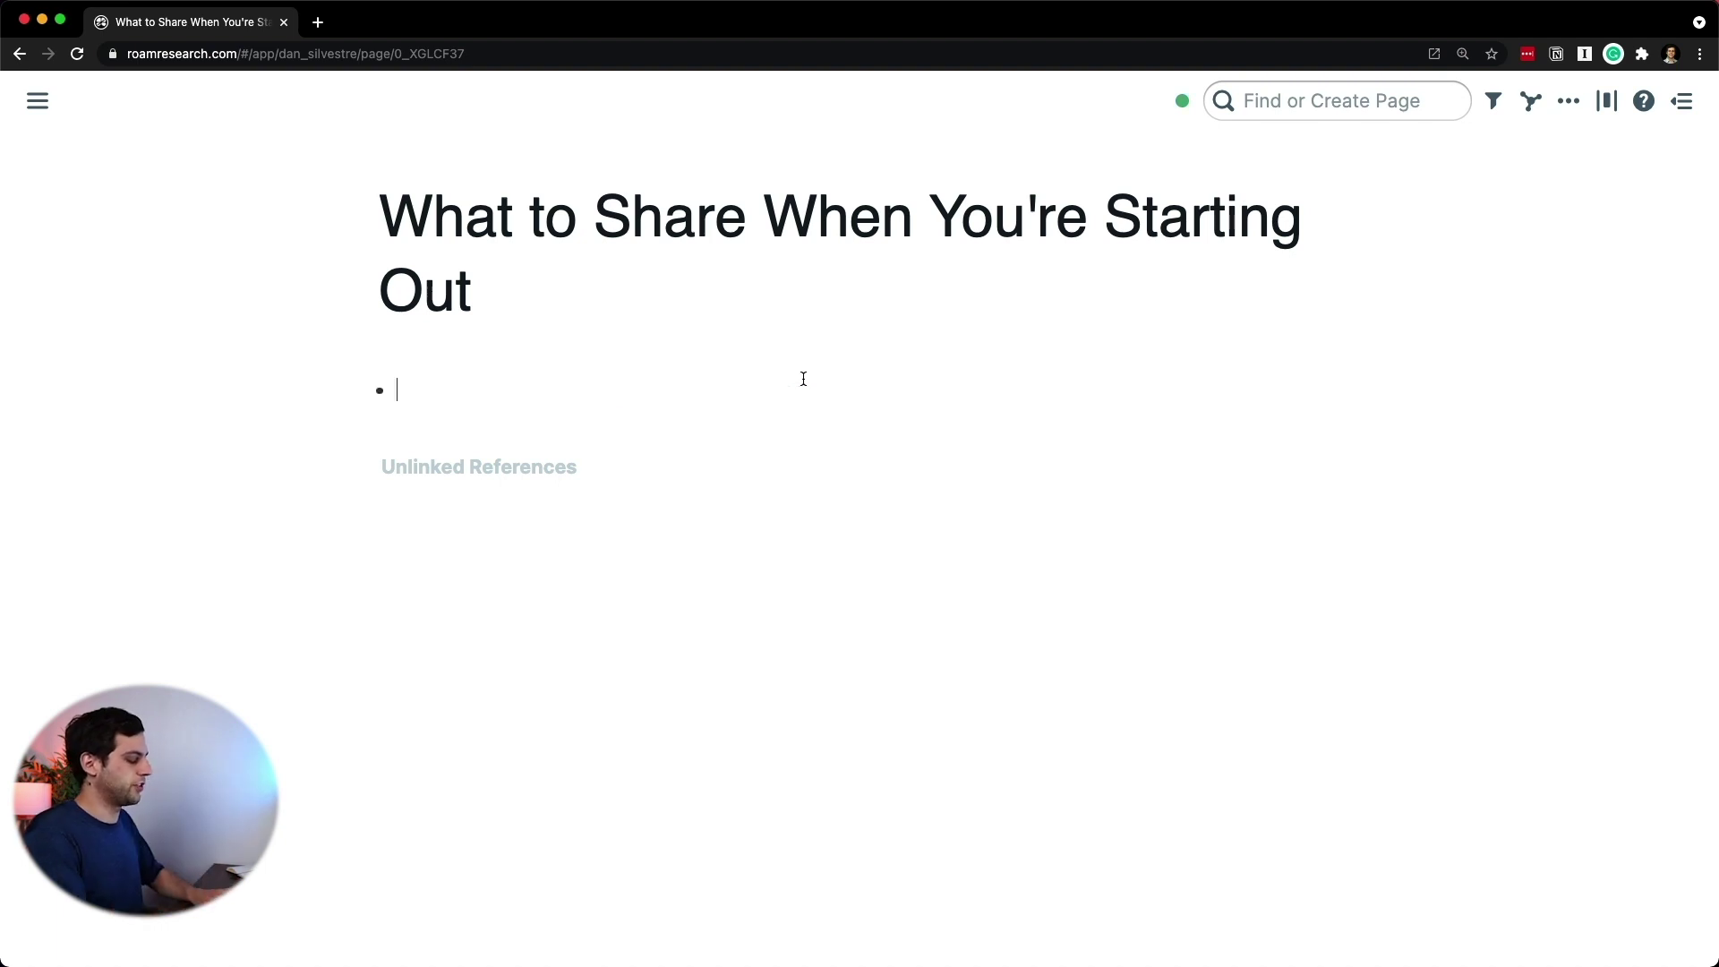
pyautogui.write('Intro')
pyautogui.press('Return')
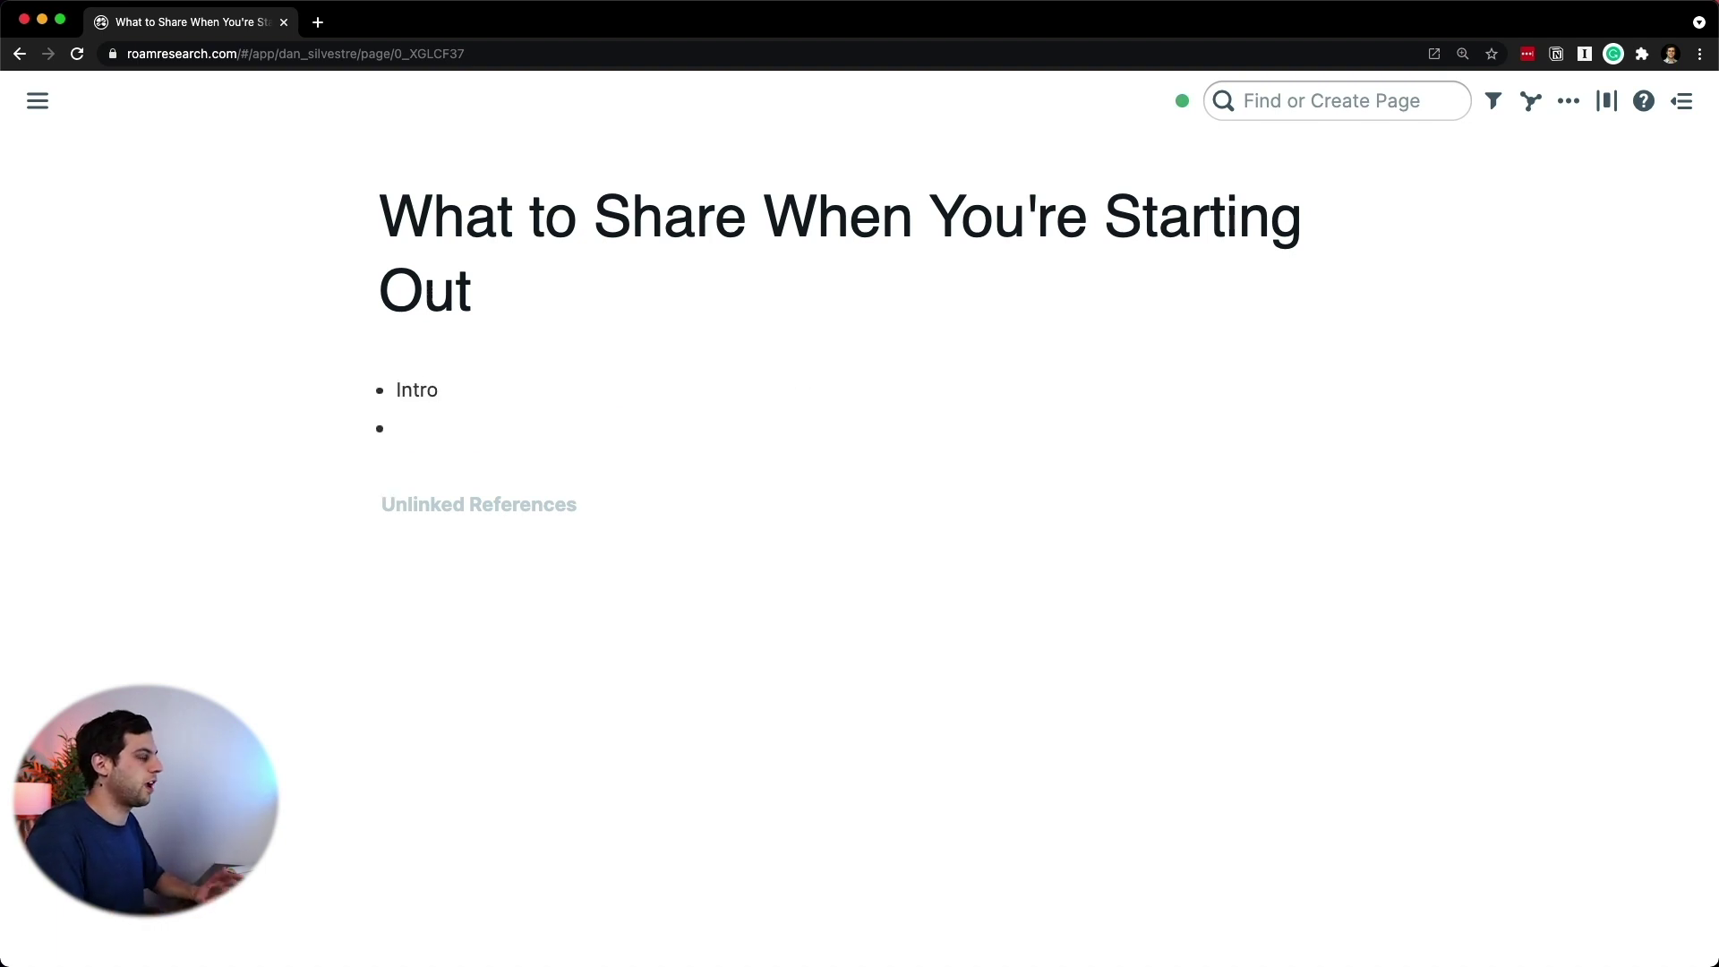
pyautogui.write('Outro')
pyautogui.click(438, 390)
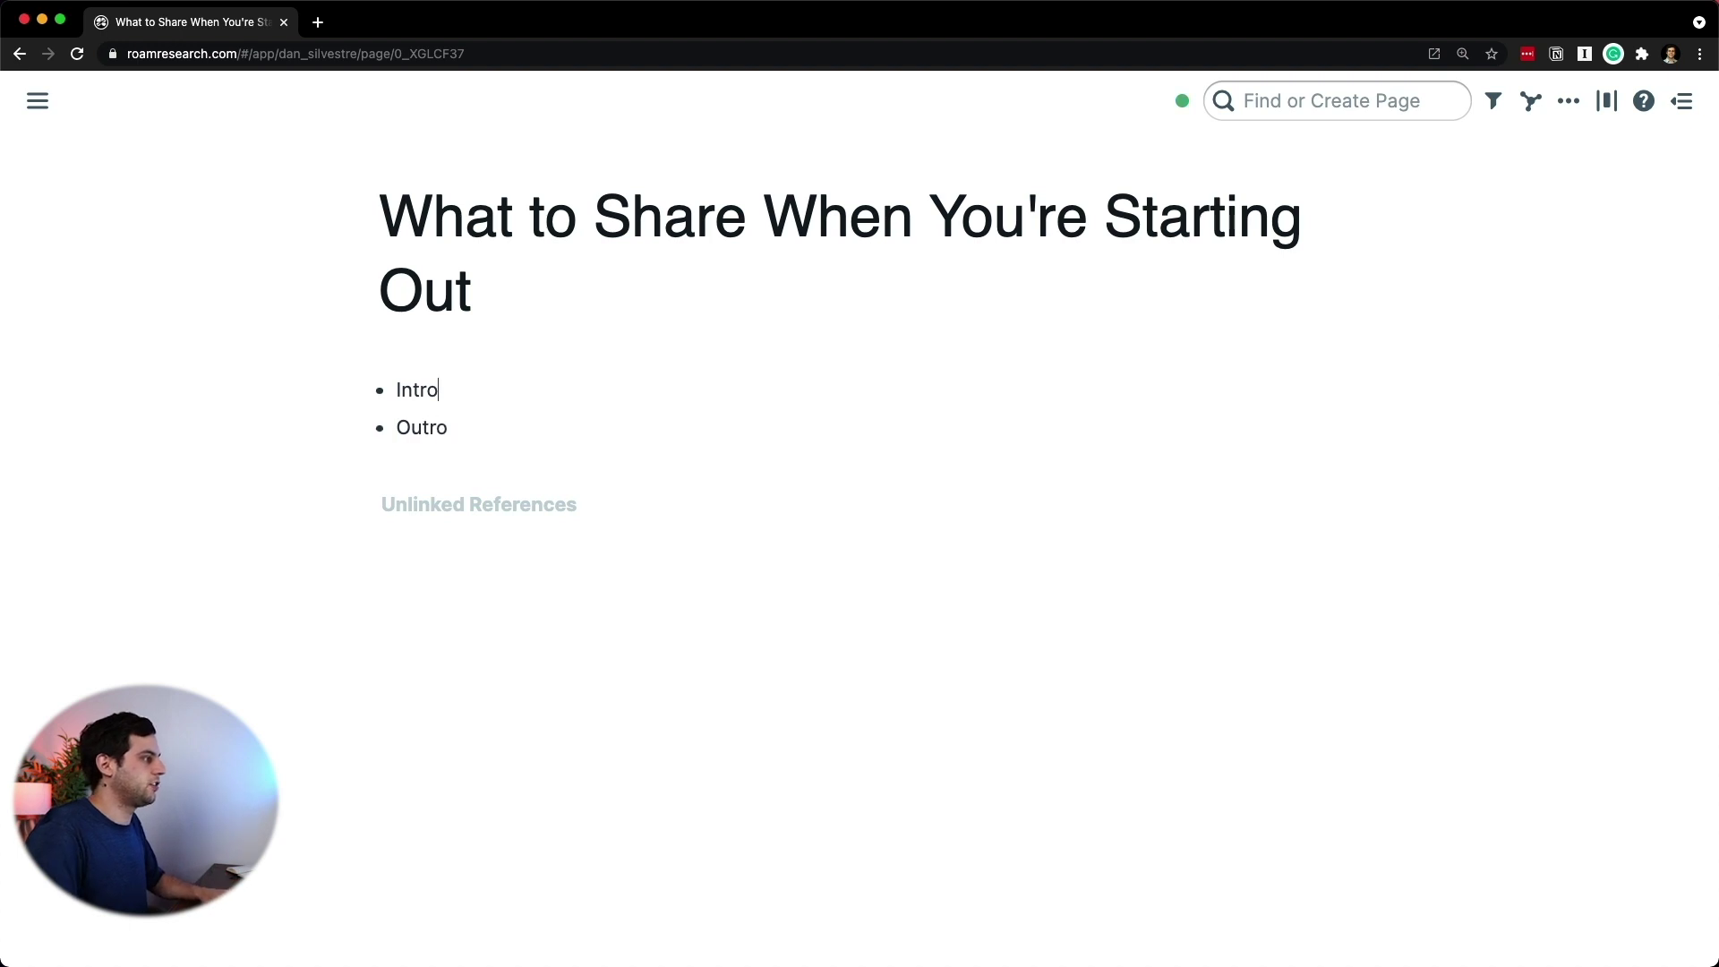
pyautogui.press('Return')
pyautogui.press('Down')
pyautogui.hotkey('shift', 'Right')
pyautogui.hotkey('shift', 'Right')
pyautogui.hotkey('shift', 'Right')
pyautogui.hotkey('shift', 'Right')
pyautogui.hotkey('shift', 'Right')
pyautogui.write('Conlusio')
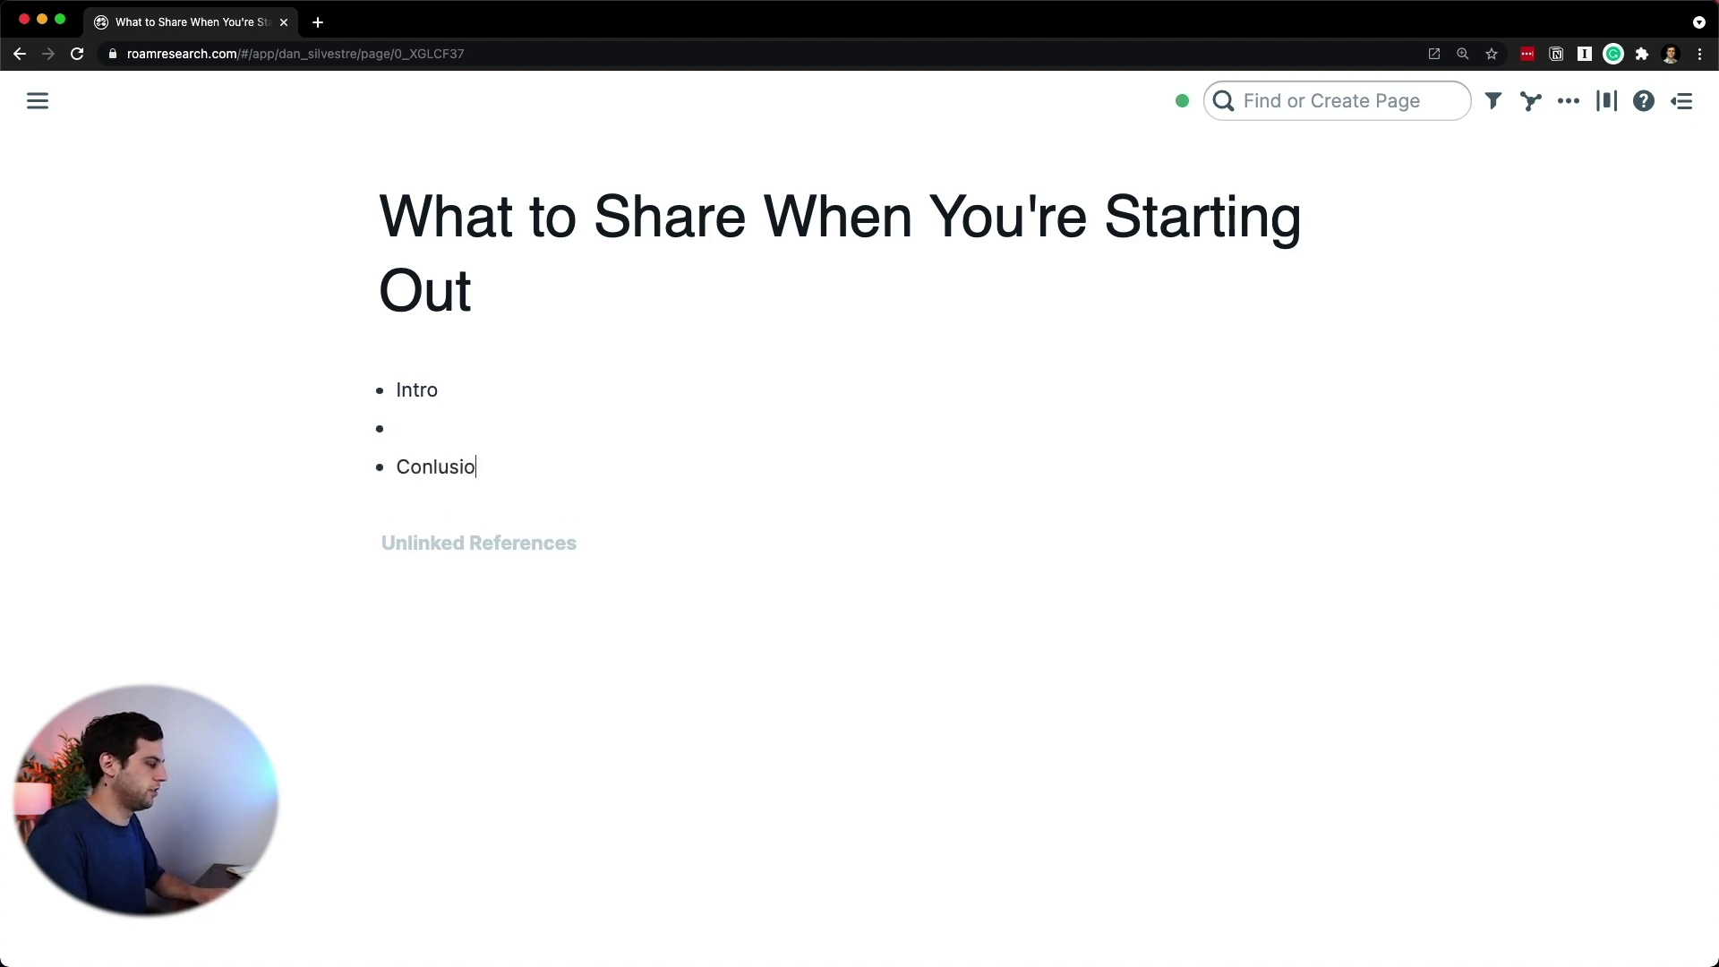
pyautogui.hotkey('alt', 'shift', 'Left')
pyautogui.write('Recap')
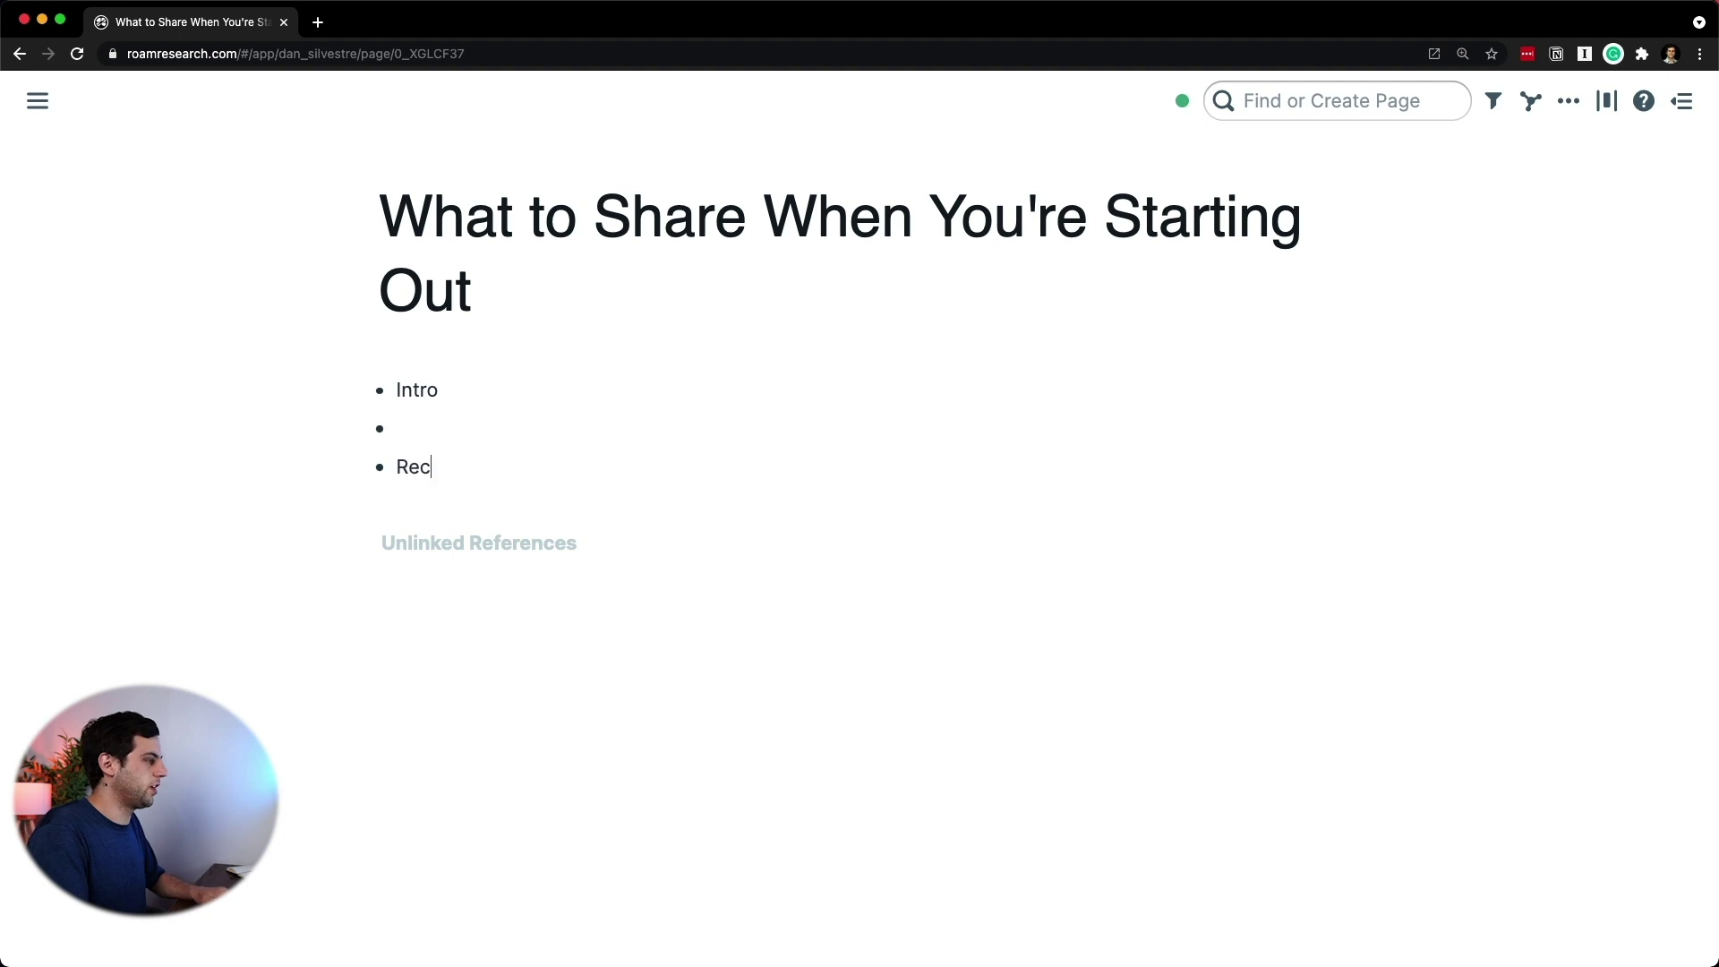
pyautogui.click(398, 428)
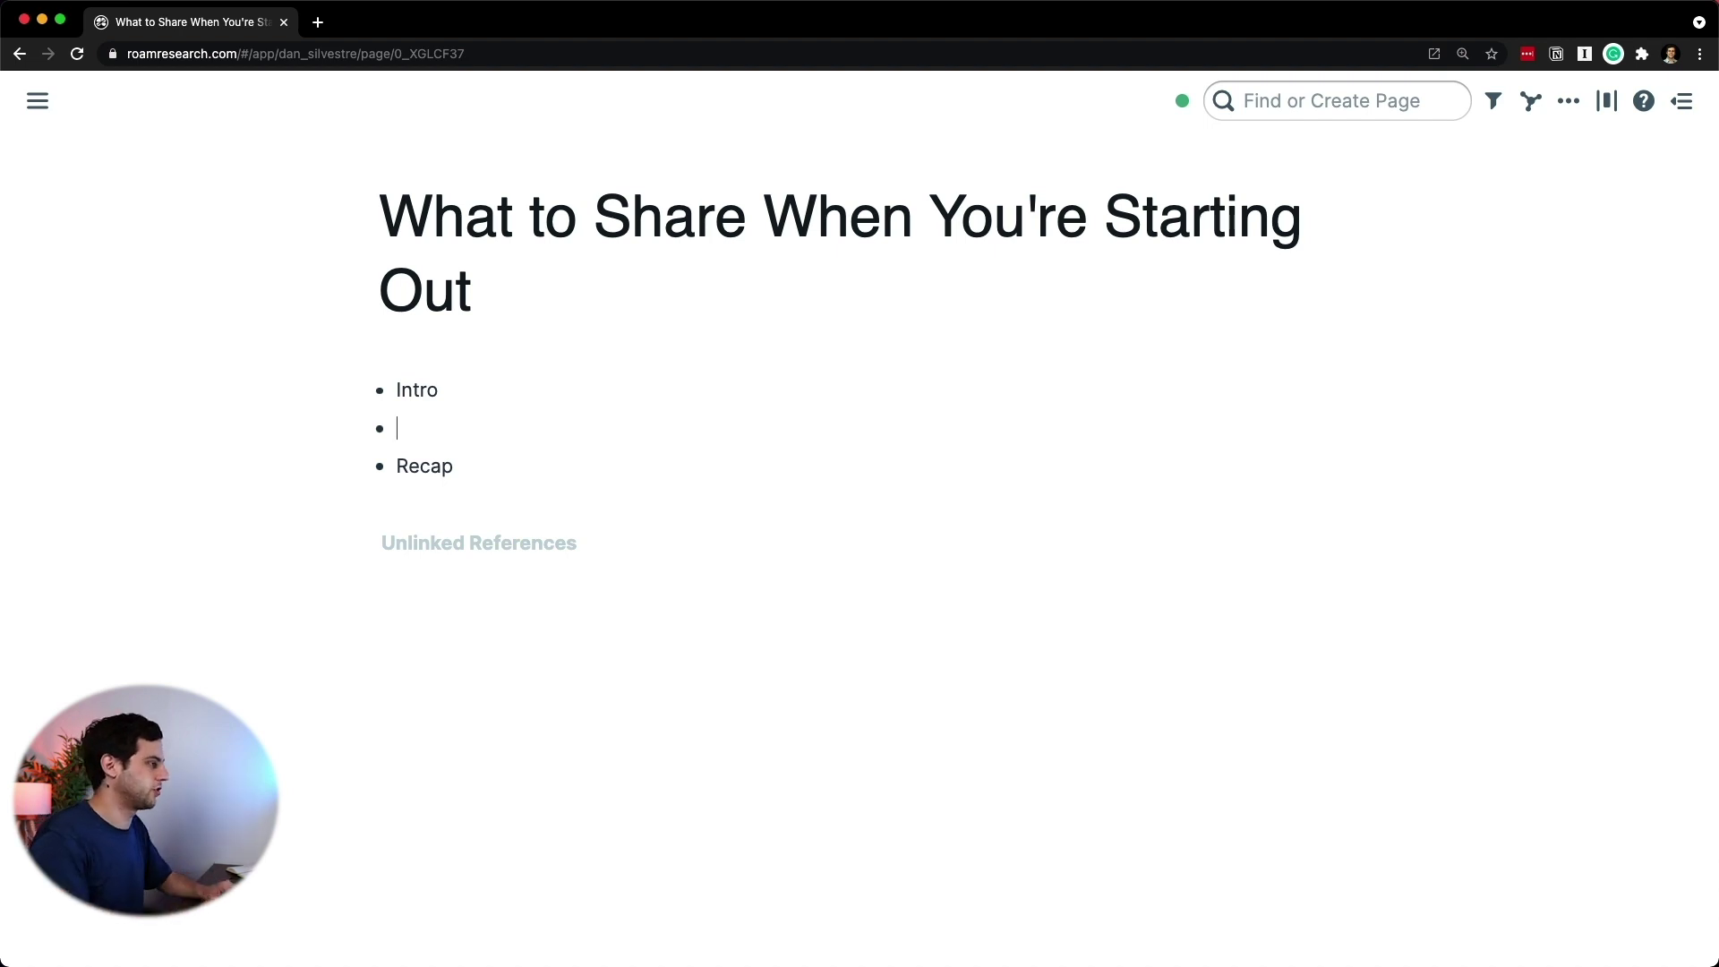
# Step: Type the nested outline: Share the Journey, Platforms, People Want to Know You with example sub-points
pyautogui.write('Share the JourneyPlatformsPeople Want to Know YouWhat can you share? Examples:Find examples?Journey over Destination')
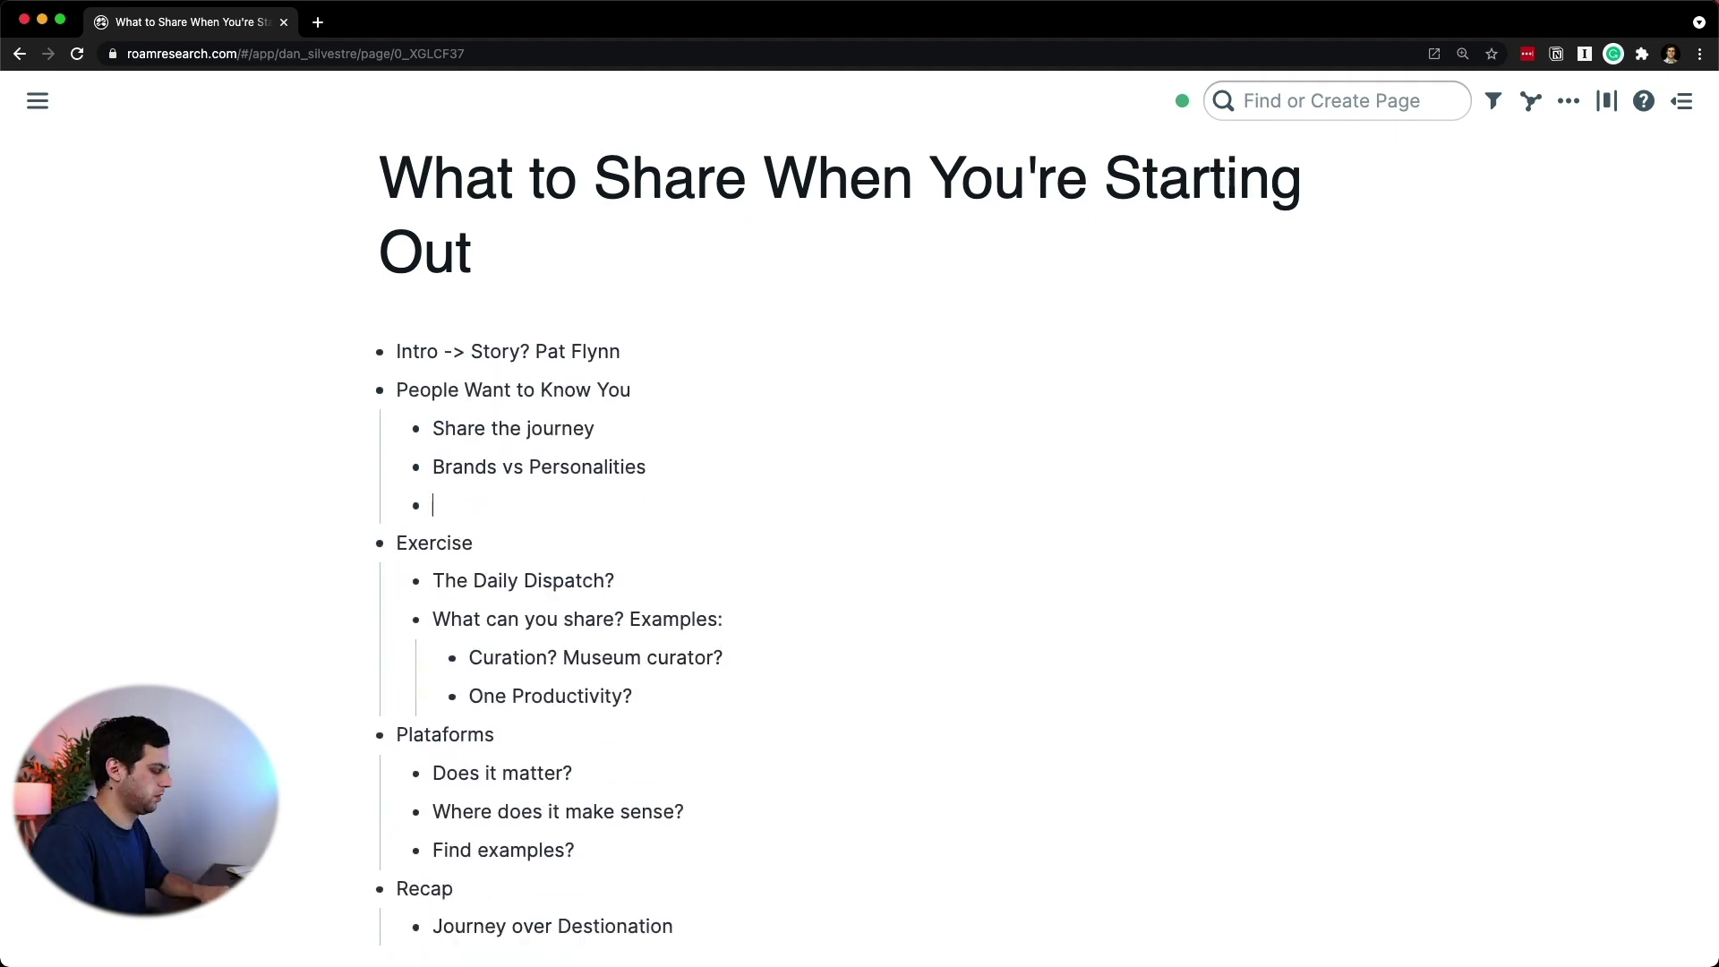
pyautogui.write("But I don't have anything to share...You know more than you thinkYou can share the processThe 3 stagesStock and Flow")
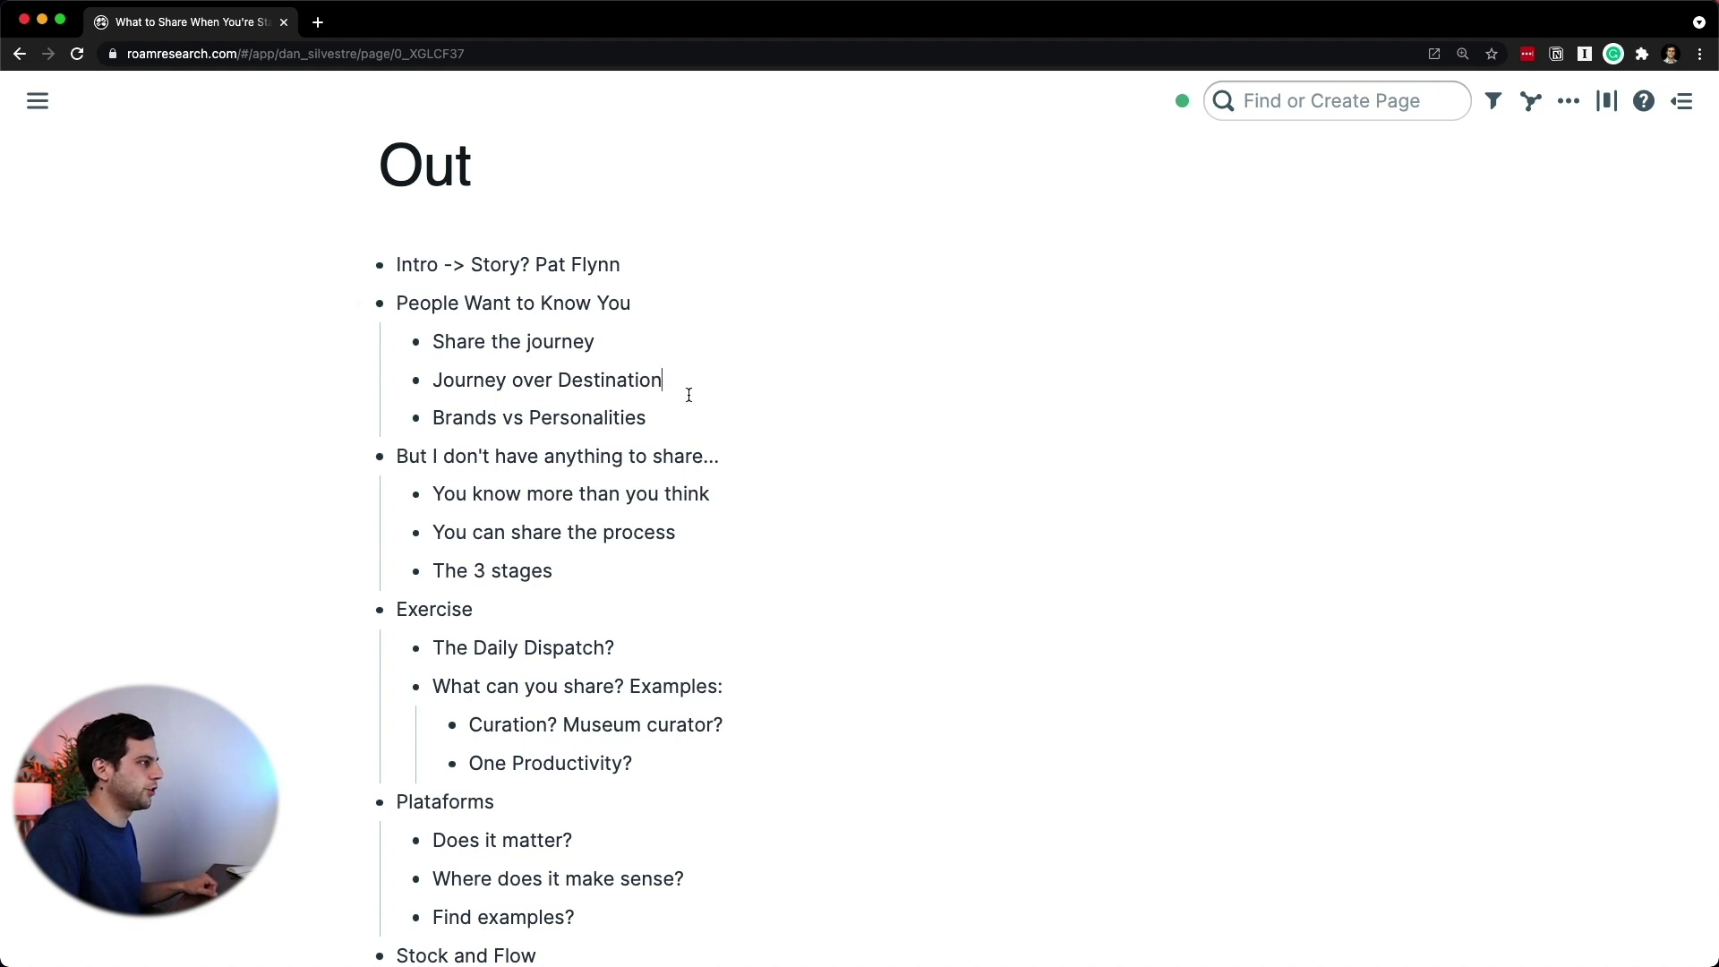
pyautogui.scroll(1, 736, 393)
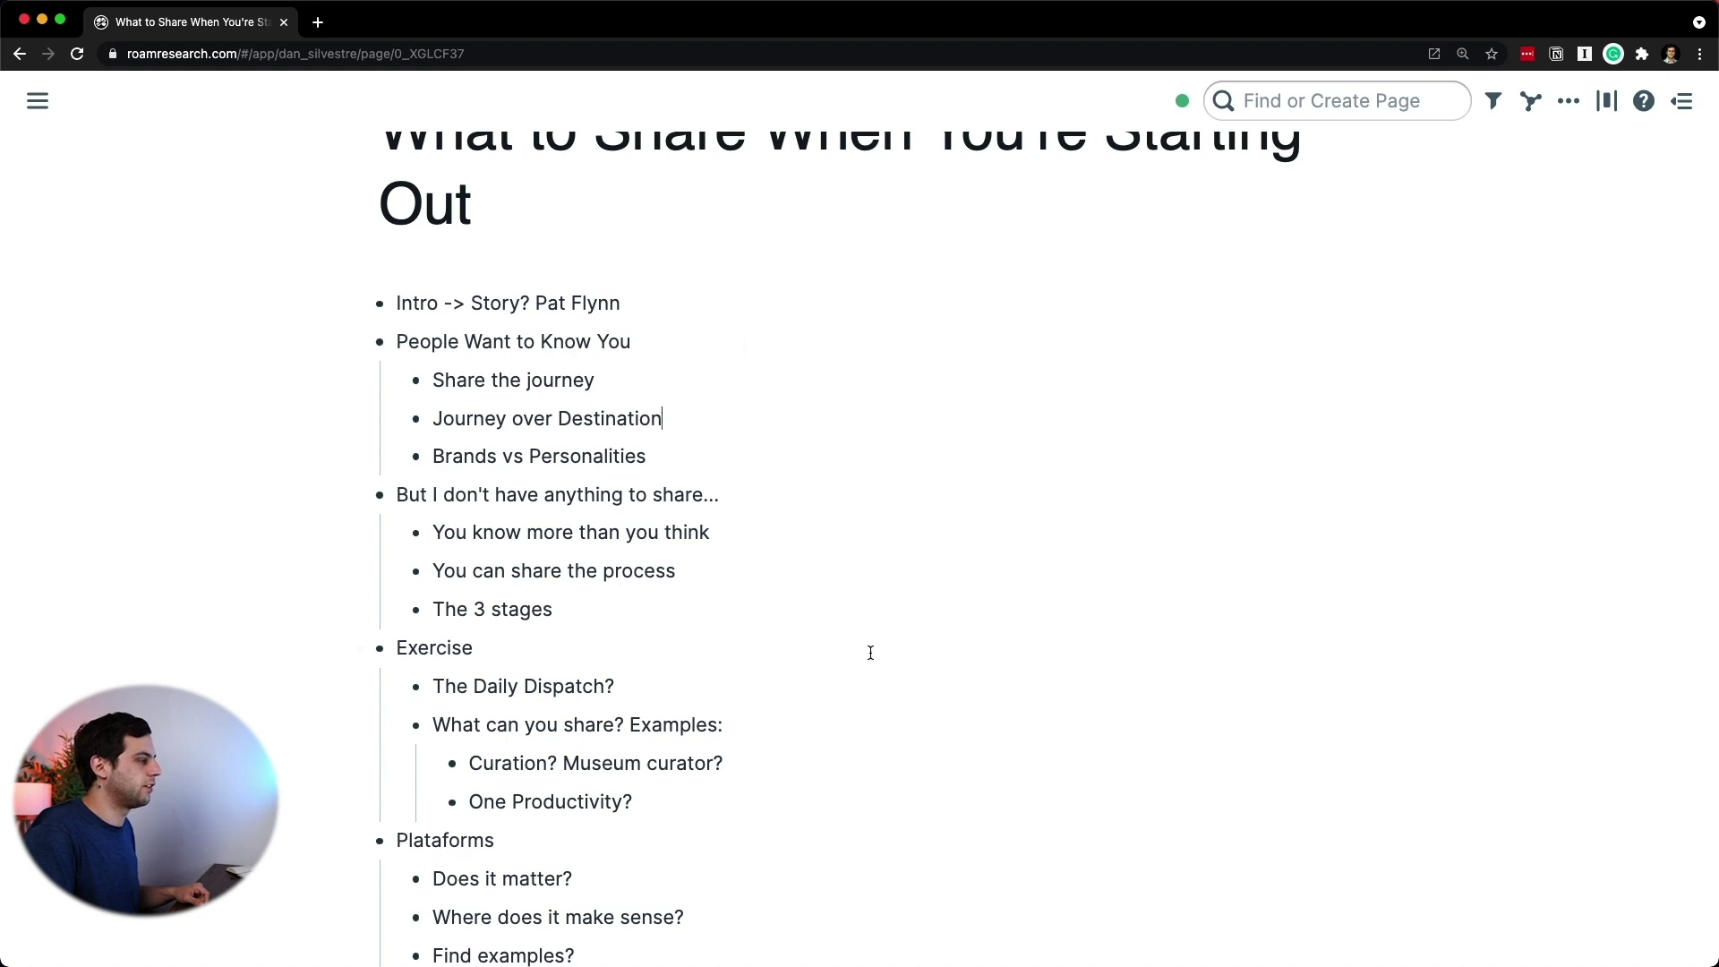
pyautogui.scroll(-3, 716, 645)
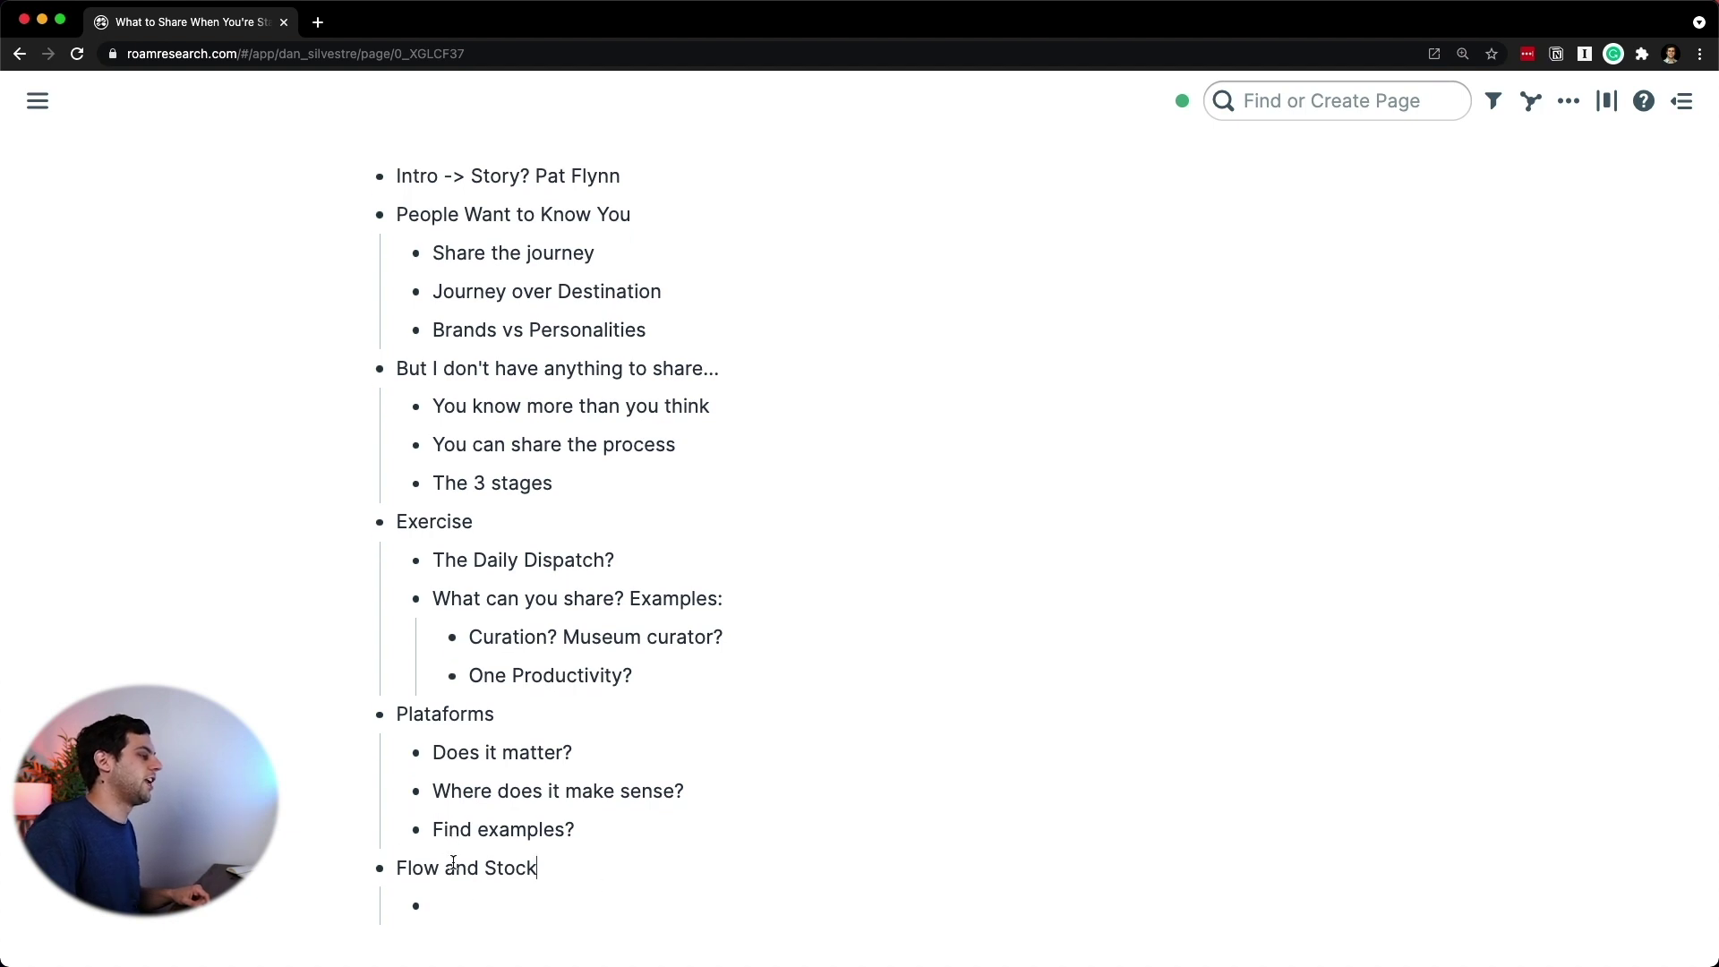
pyautogui.scroll(-1, 452, 861)
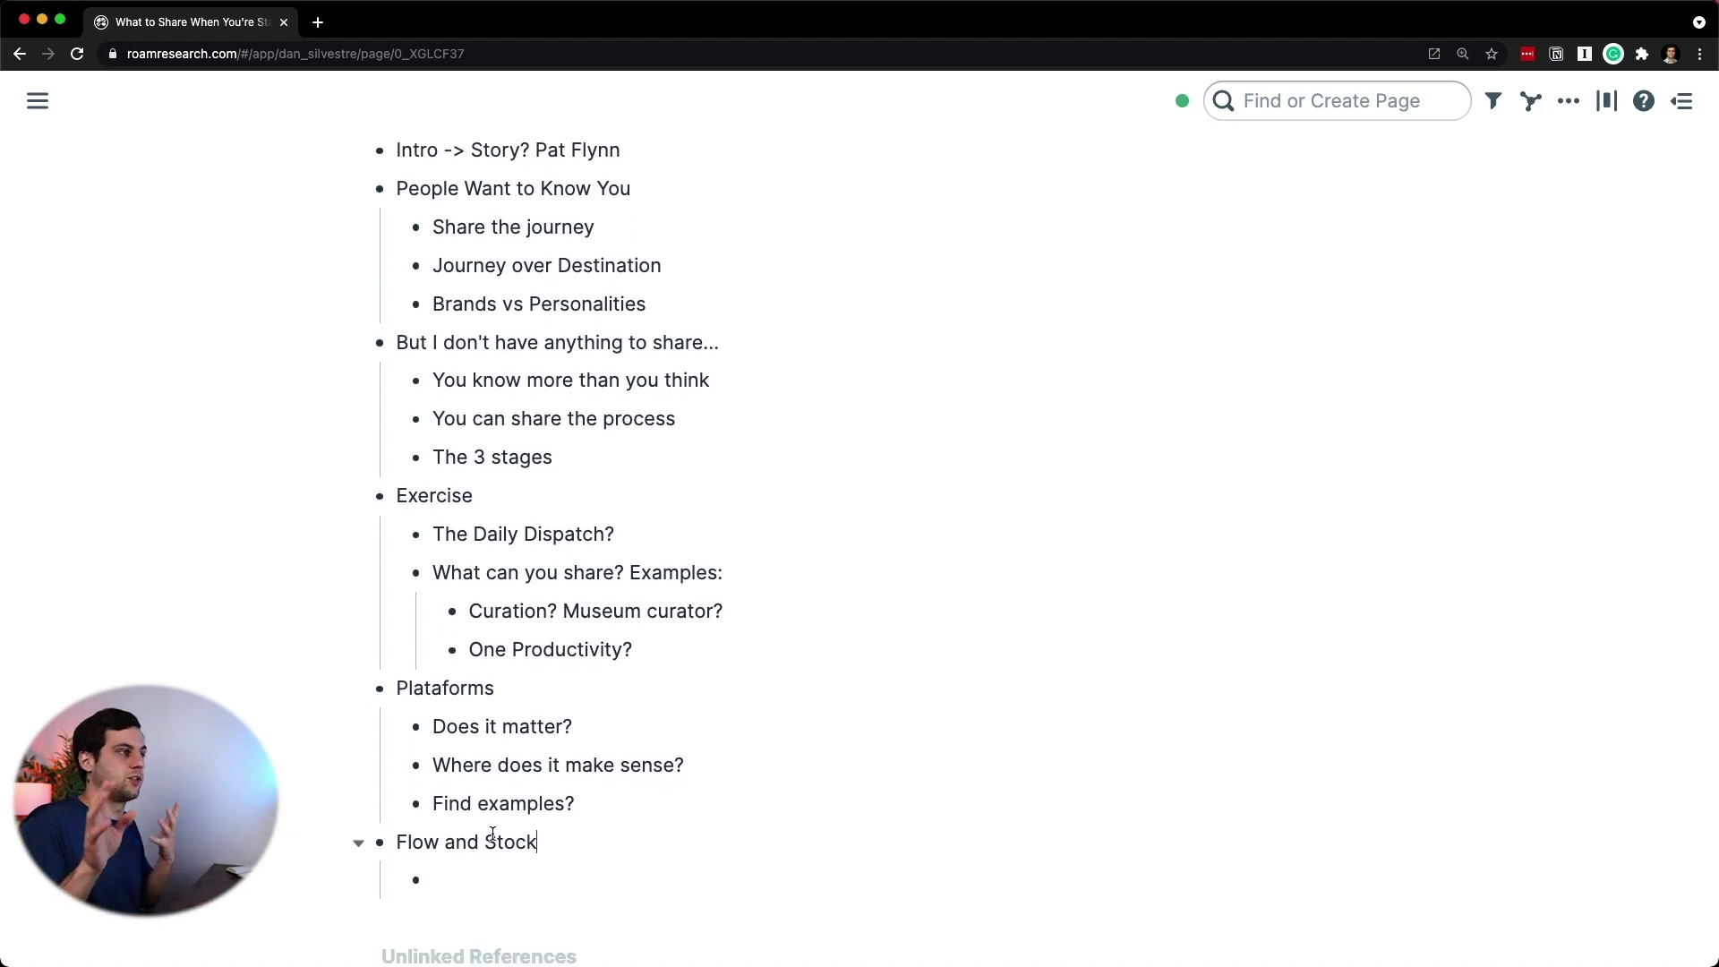
pyautogui.scroll(3, 627, 627)
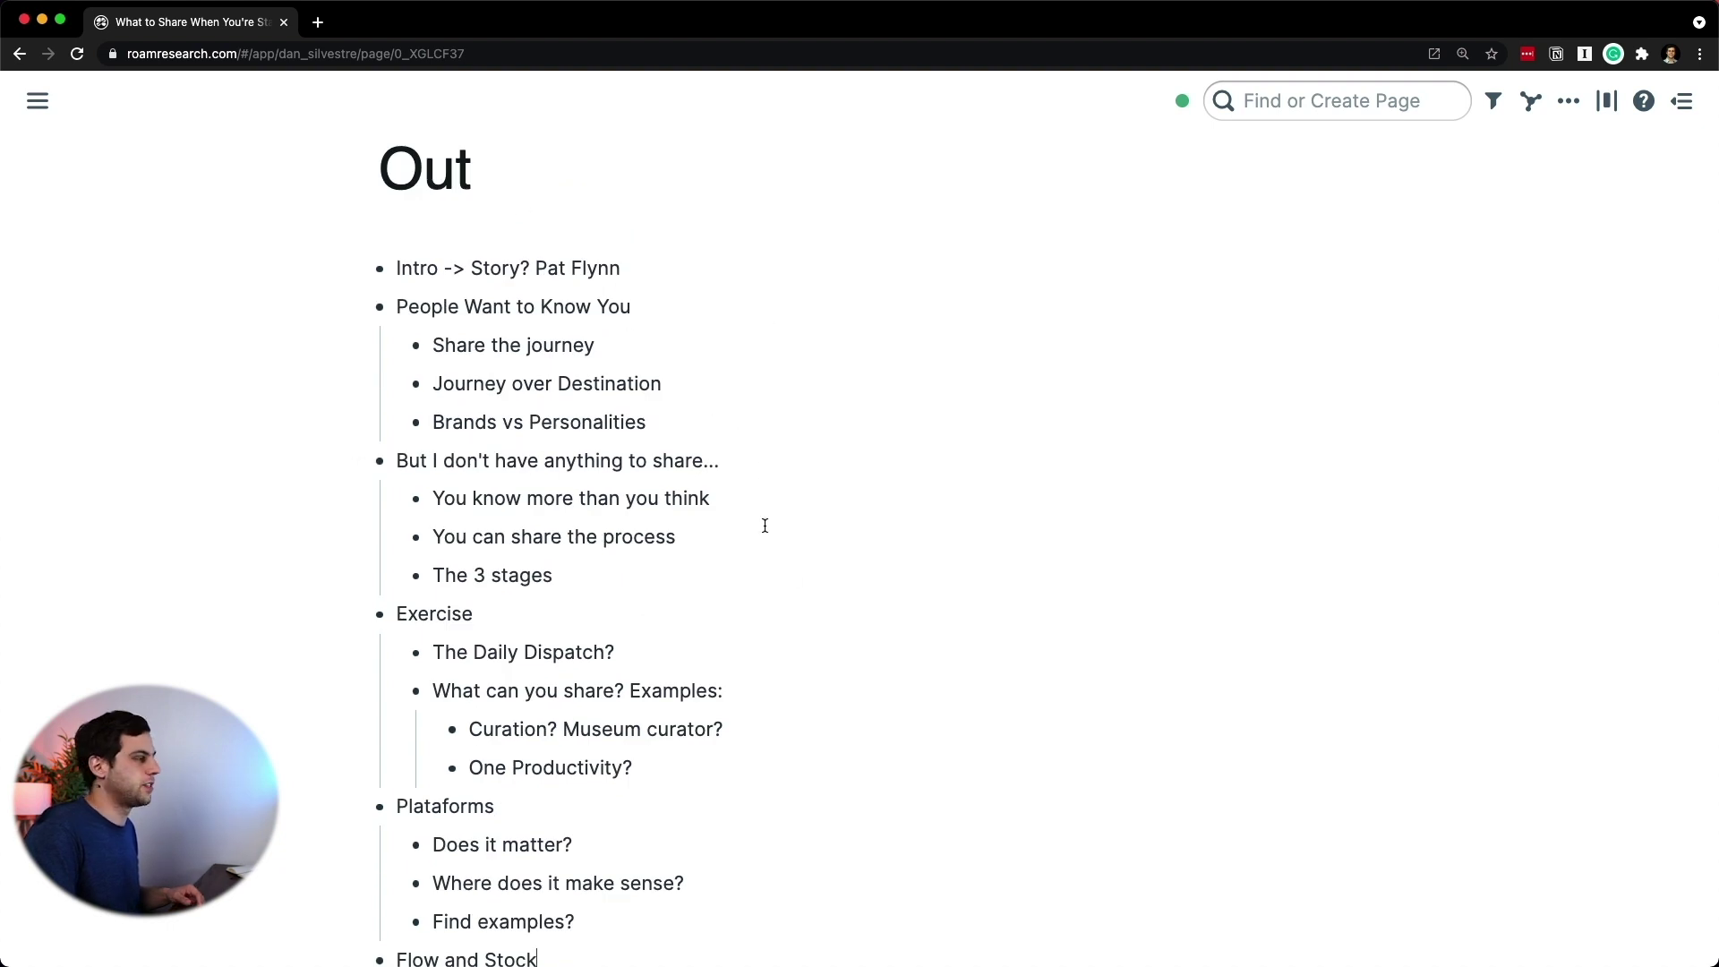
# Step: Add a 'Prompts' bullet below 'The 3 stages'
pyautogui.click(1291, 103)
pyautogui.write('ob')
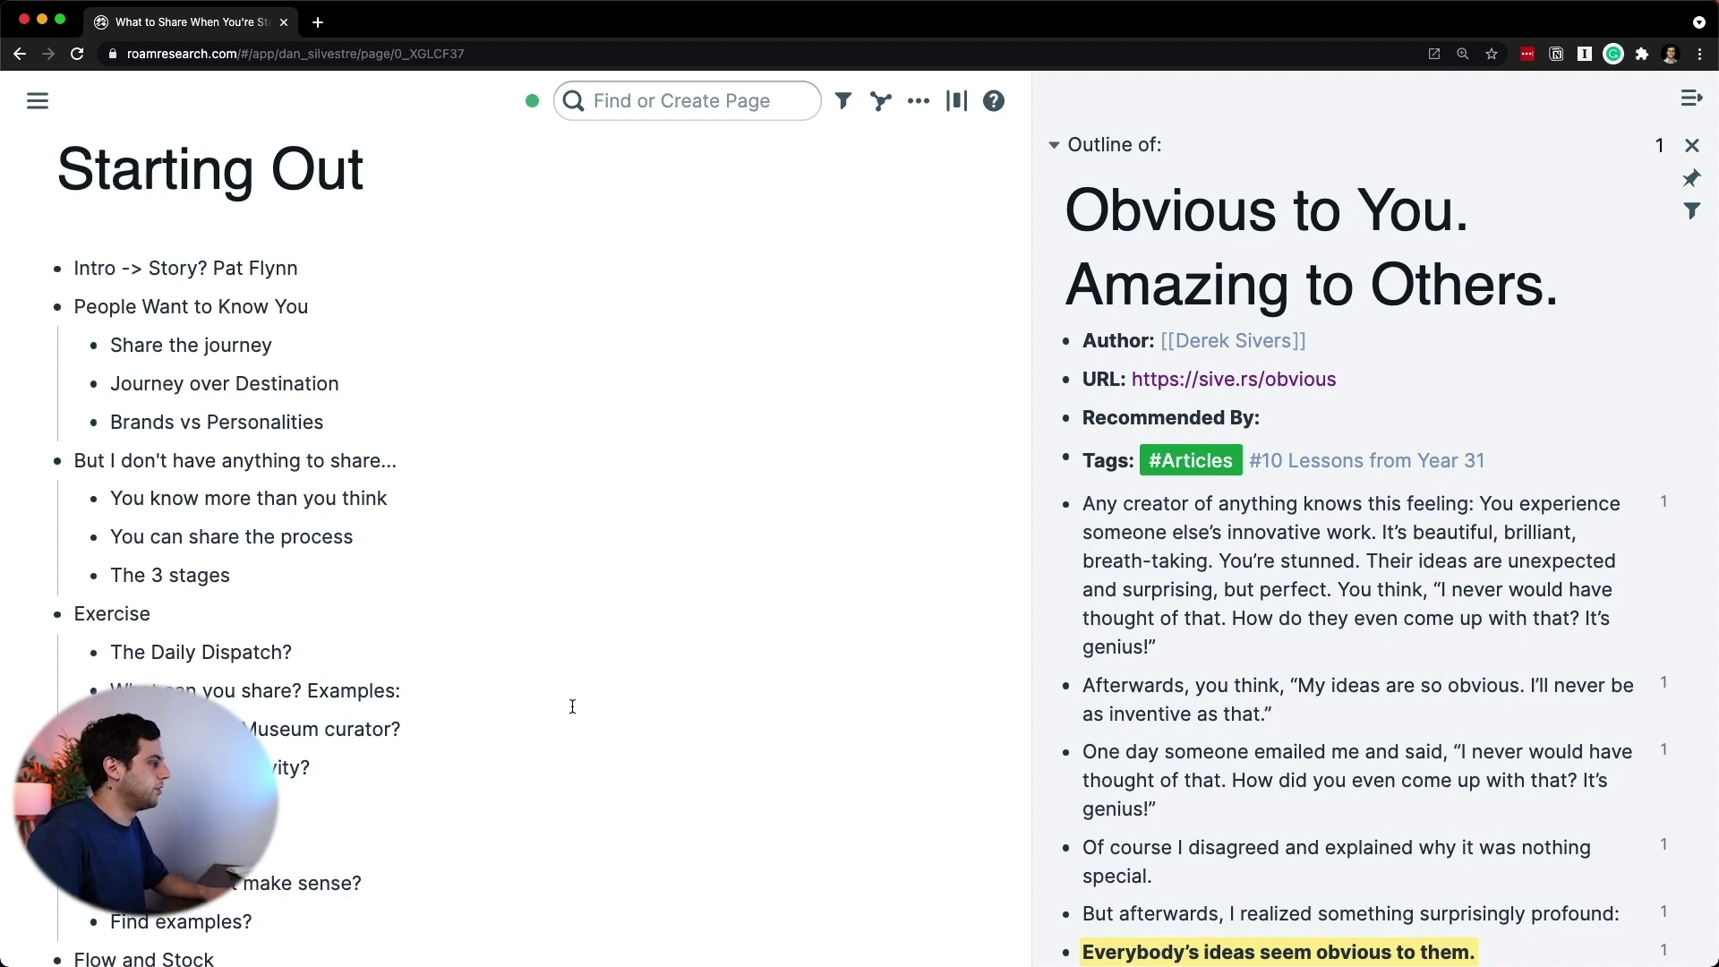
pyautogui.scroll(-2, 573, 700)
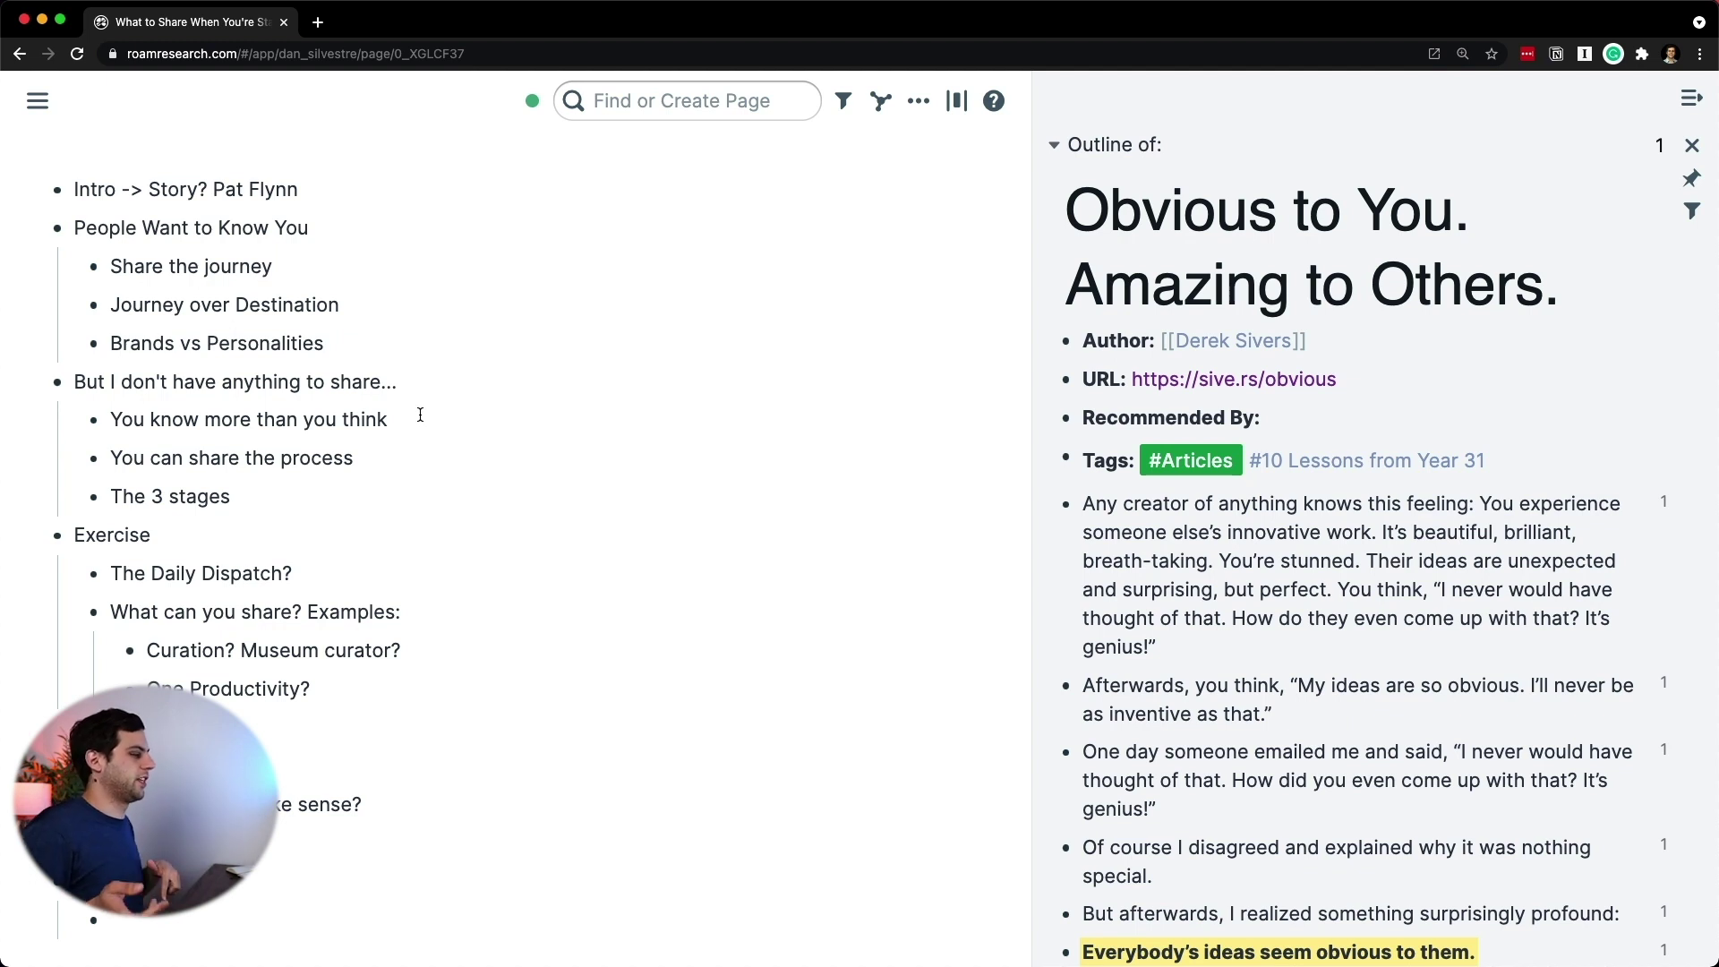
pyautogui.click(356, 489)
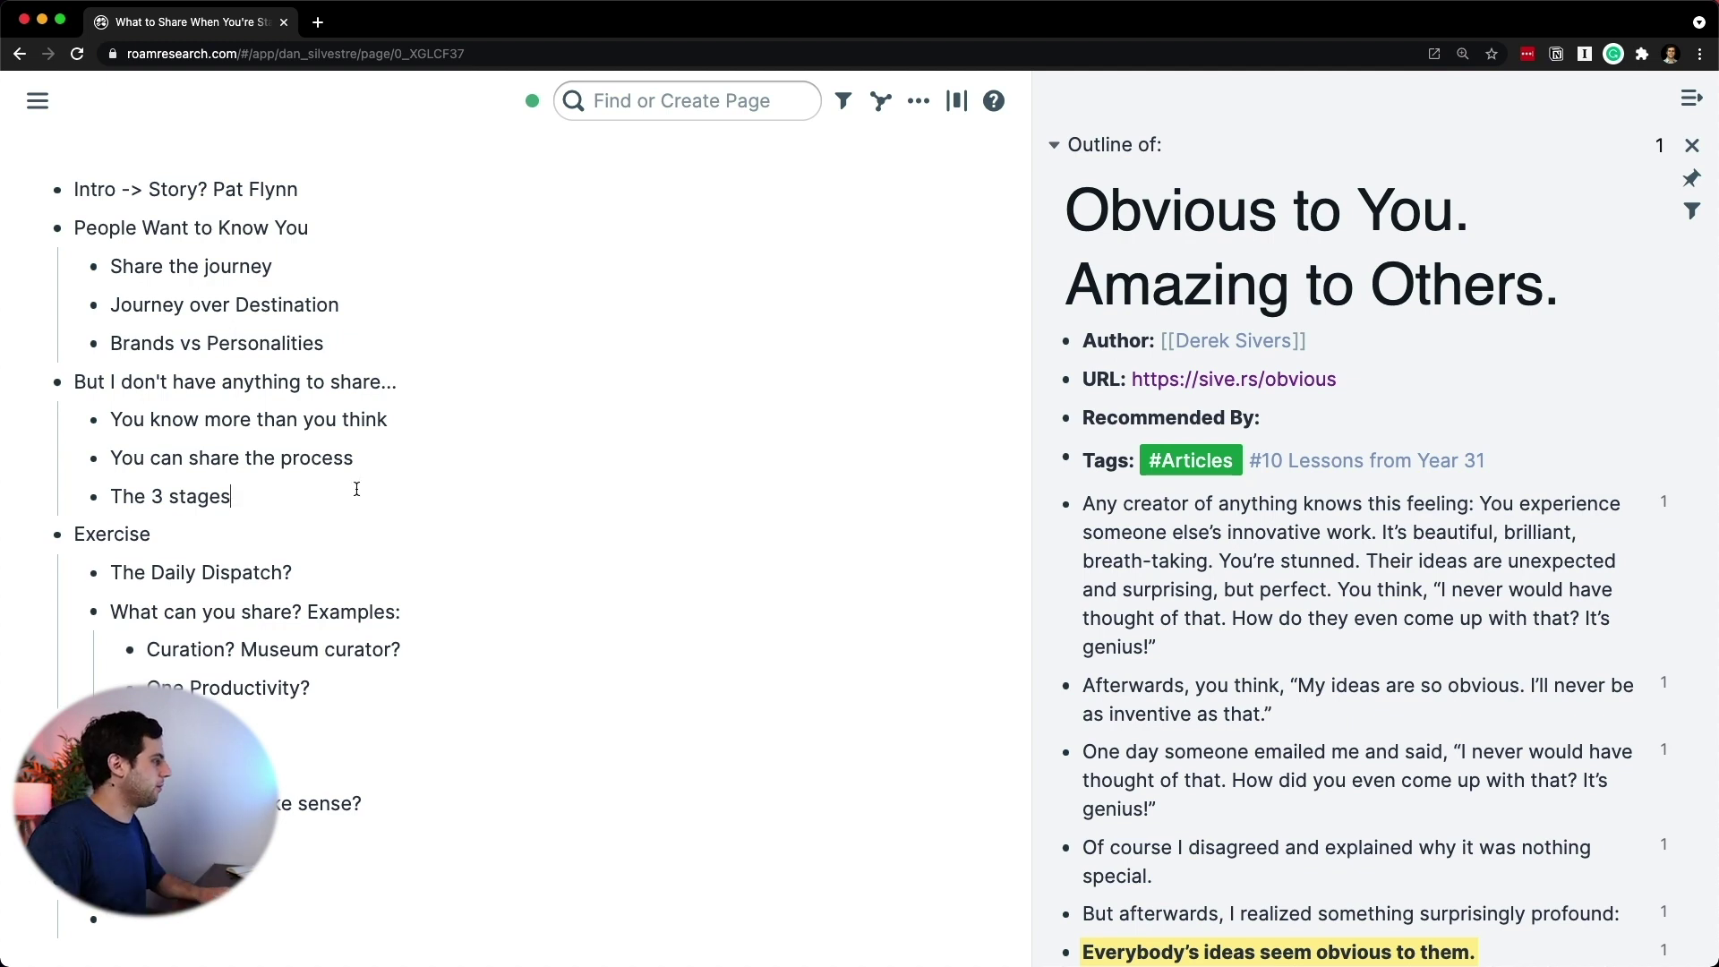
pyautogui.press('Return')
pyautogui.write('Prompts')
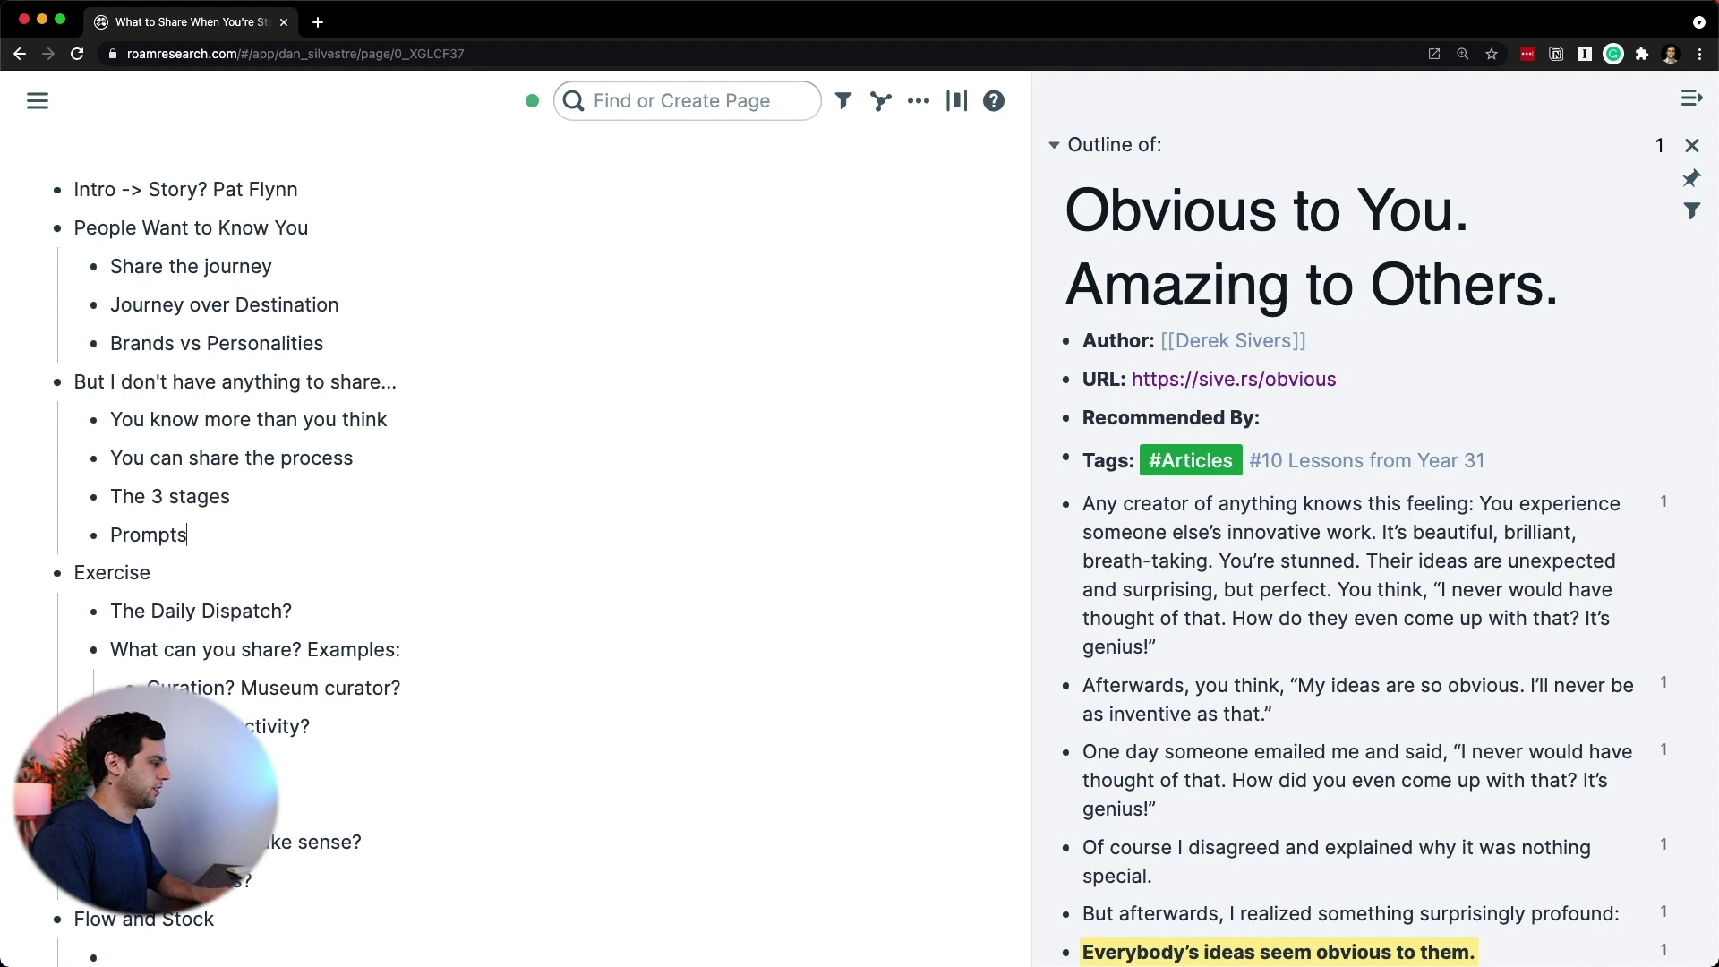
# Step: Tag 'You know more than you think' with #[[Obvious to You. Amazing to Others.]]
pyautogui.click(402, 419)
pyautogui.write('#Obv')
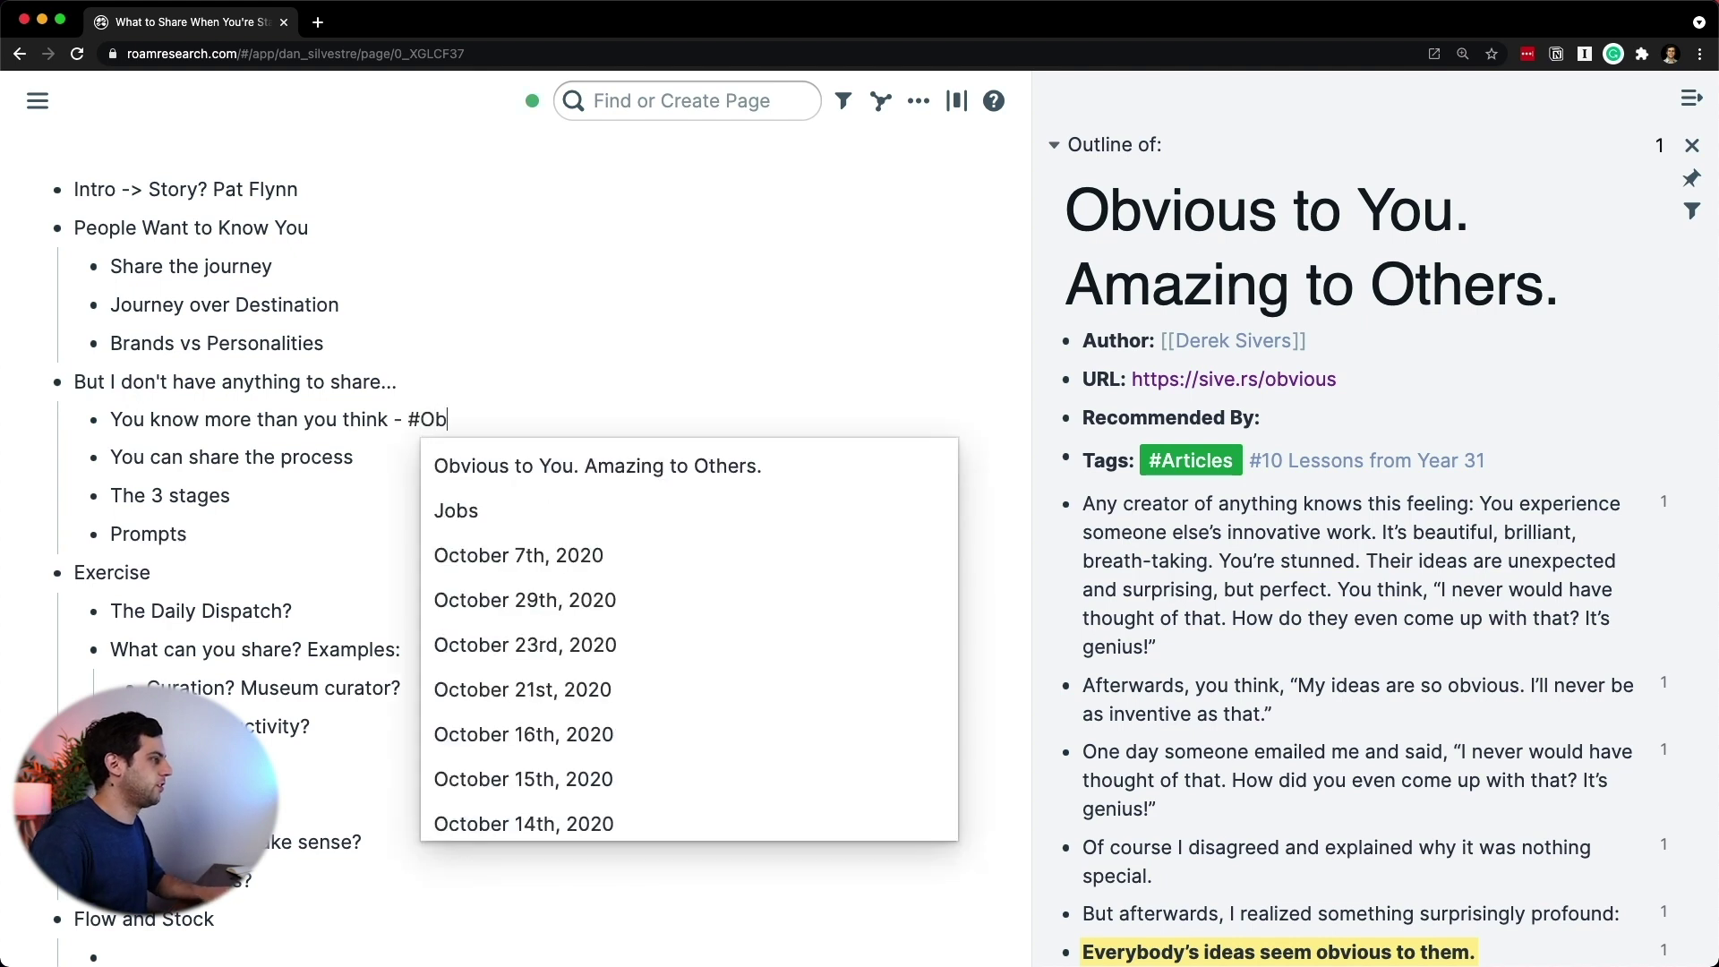
pyautogui.press('Return')
pyautogui.click(419, 456)
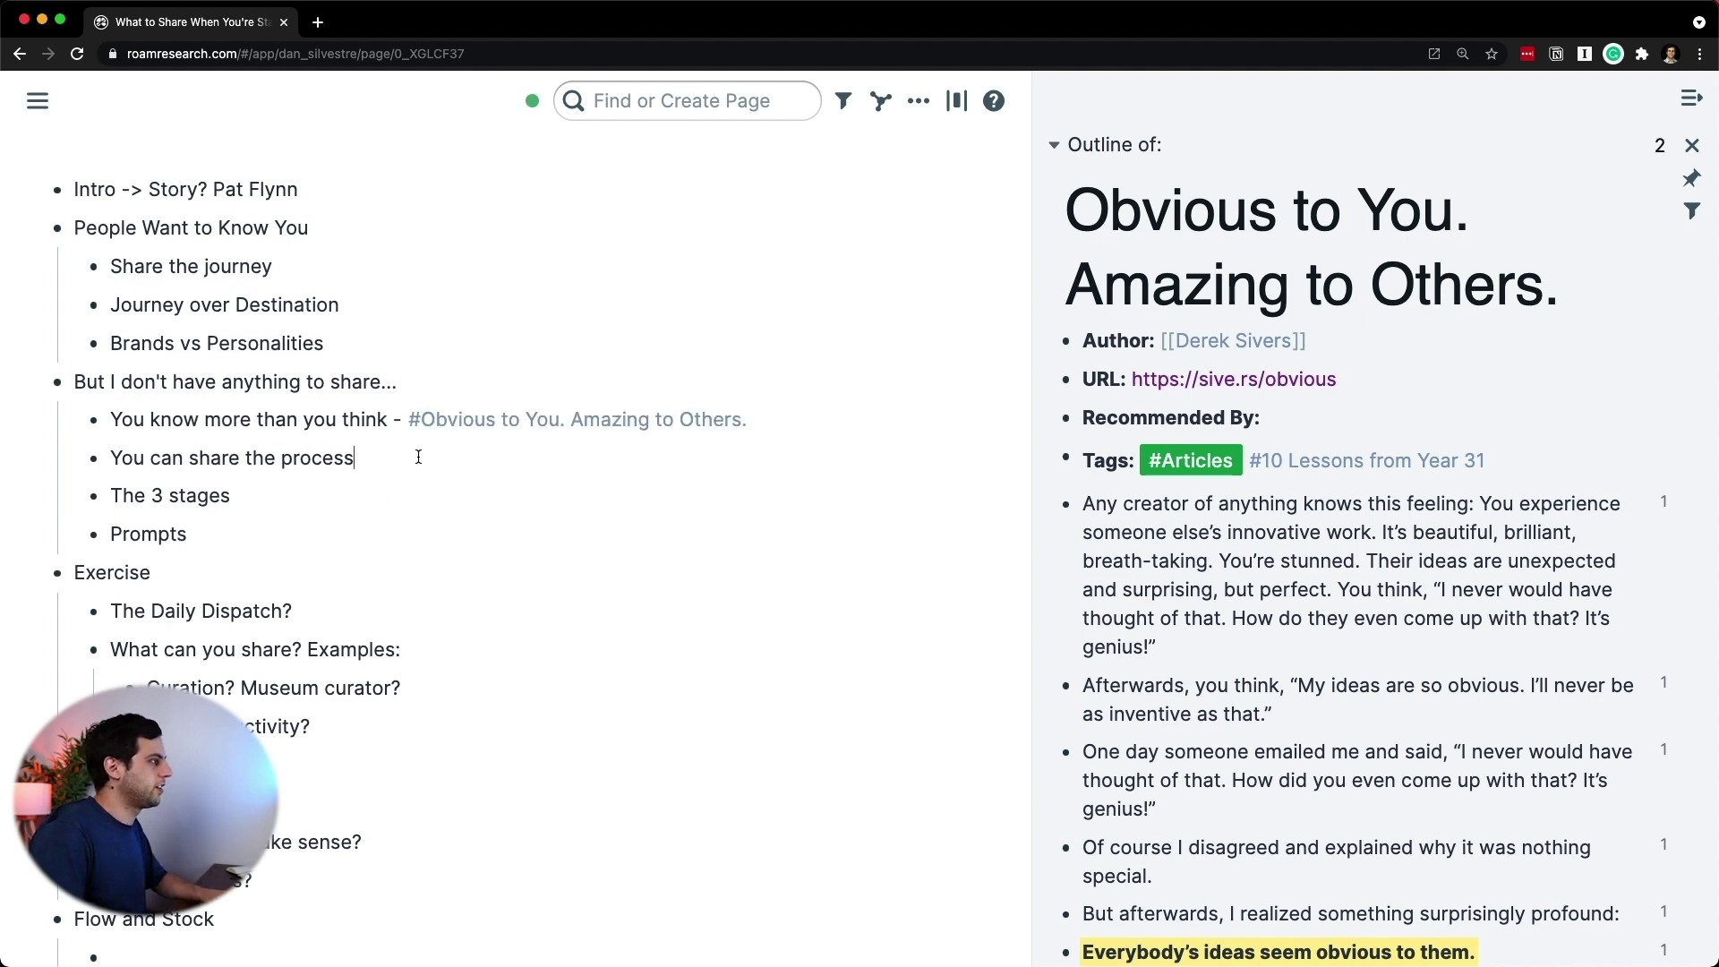
pyautogui.scroll(2, 422, 421)
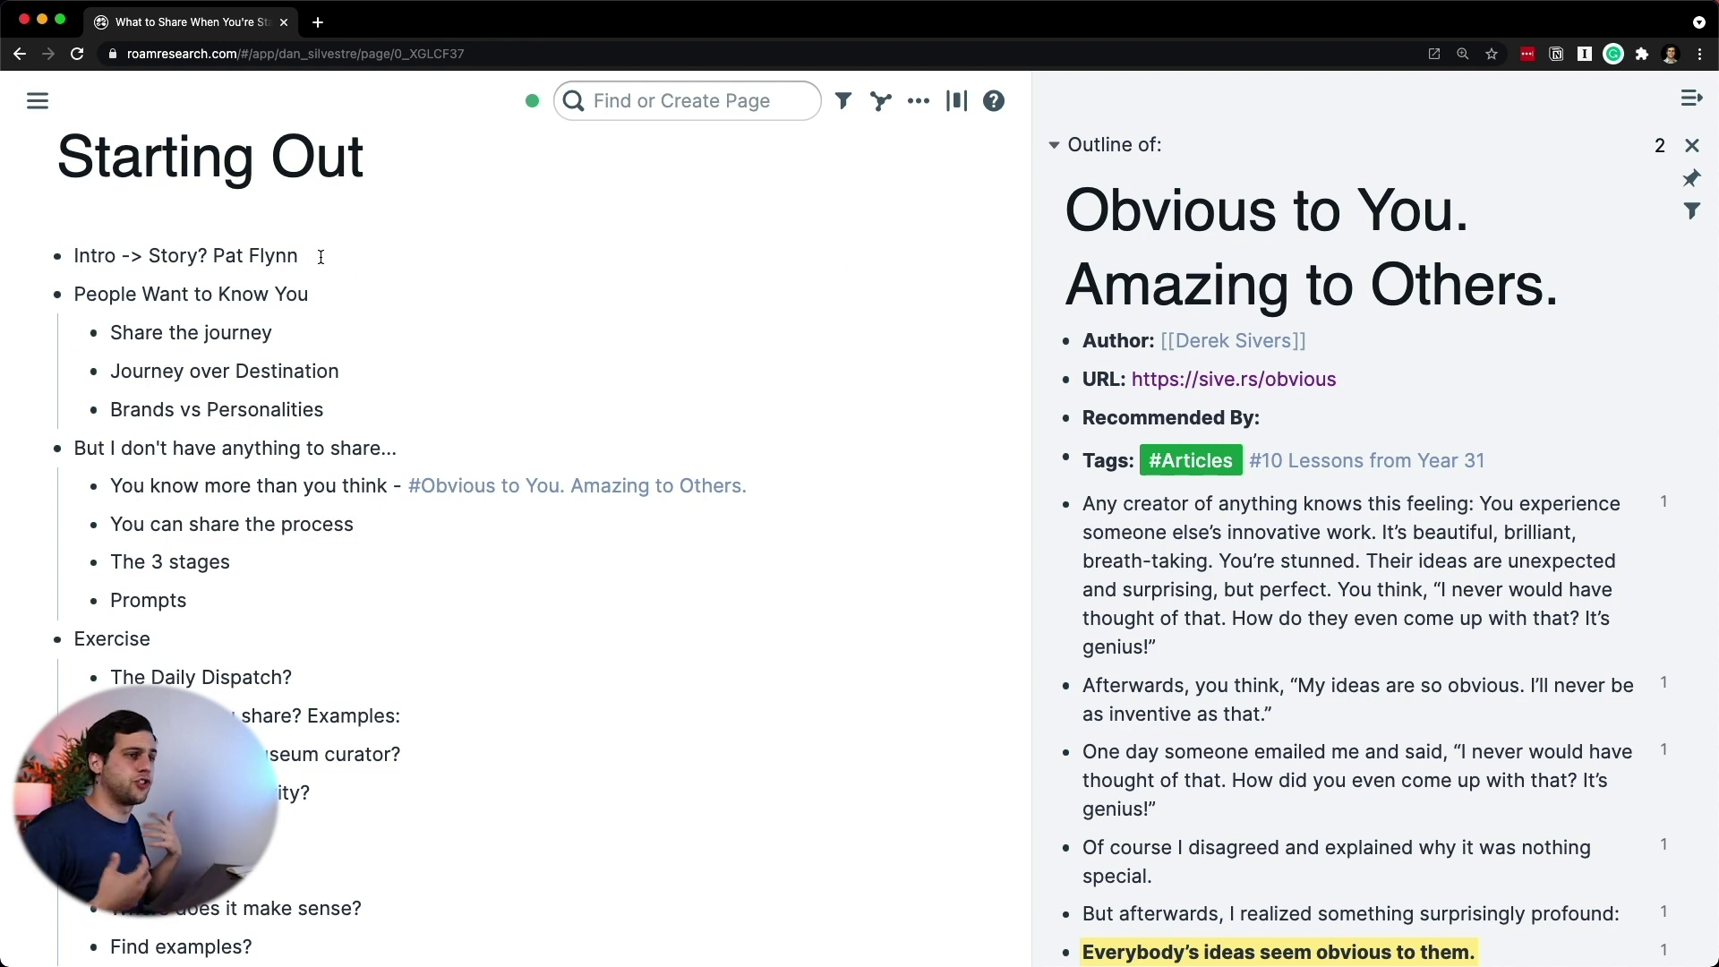
pyautogui.scroll(1, 320, 257)
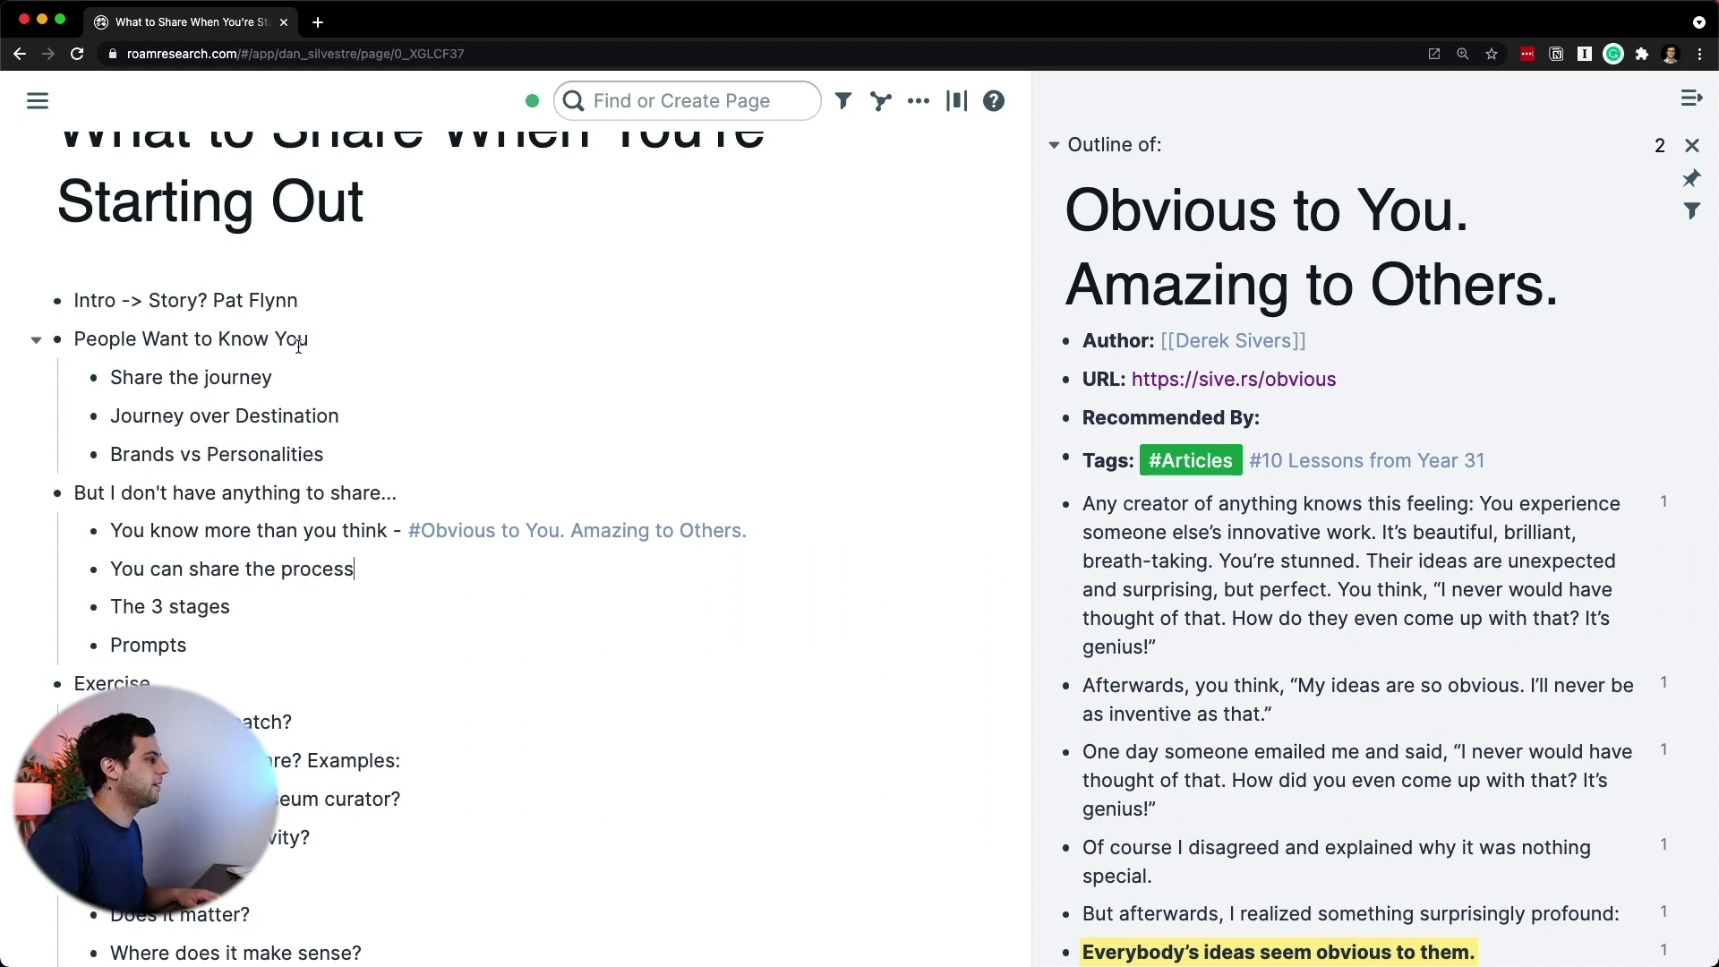
# Step: Add 'How brands use ambassadors in order to put a face on the brand [[Think Media]]', then begin a new amateur point
pyautogui.tripleClick(337, 342)
pyautogui.click(75, 492)
pyautogui.click(325, 454)
pyautogui.press('Return')
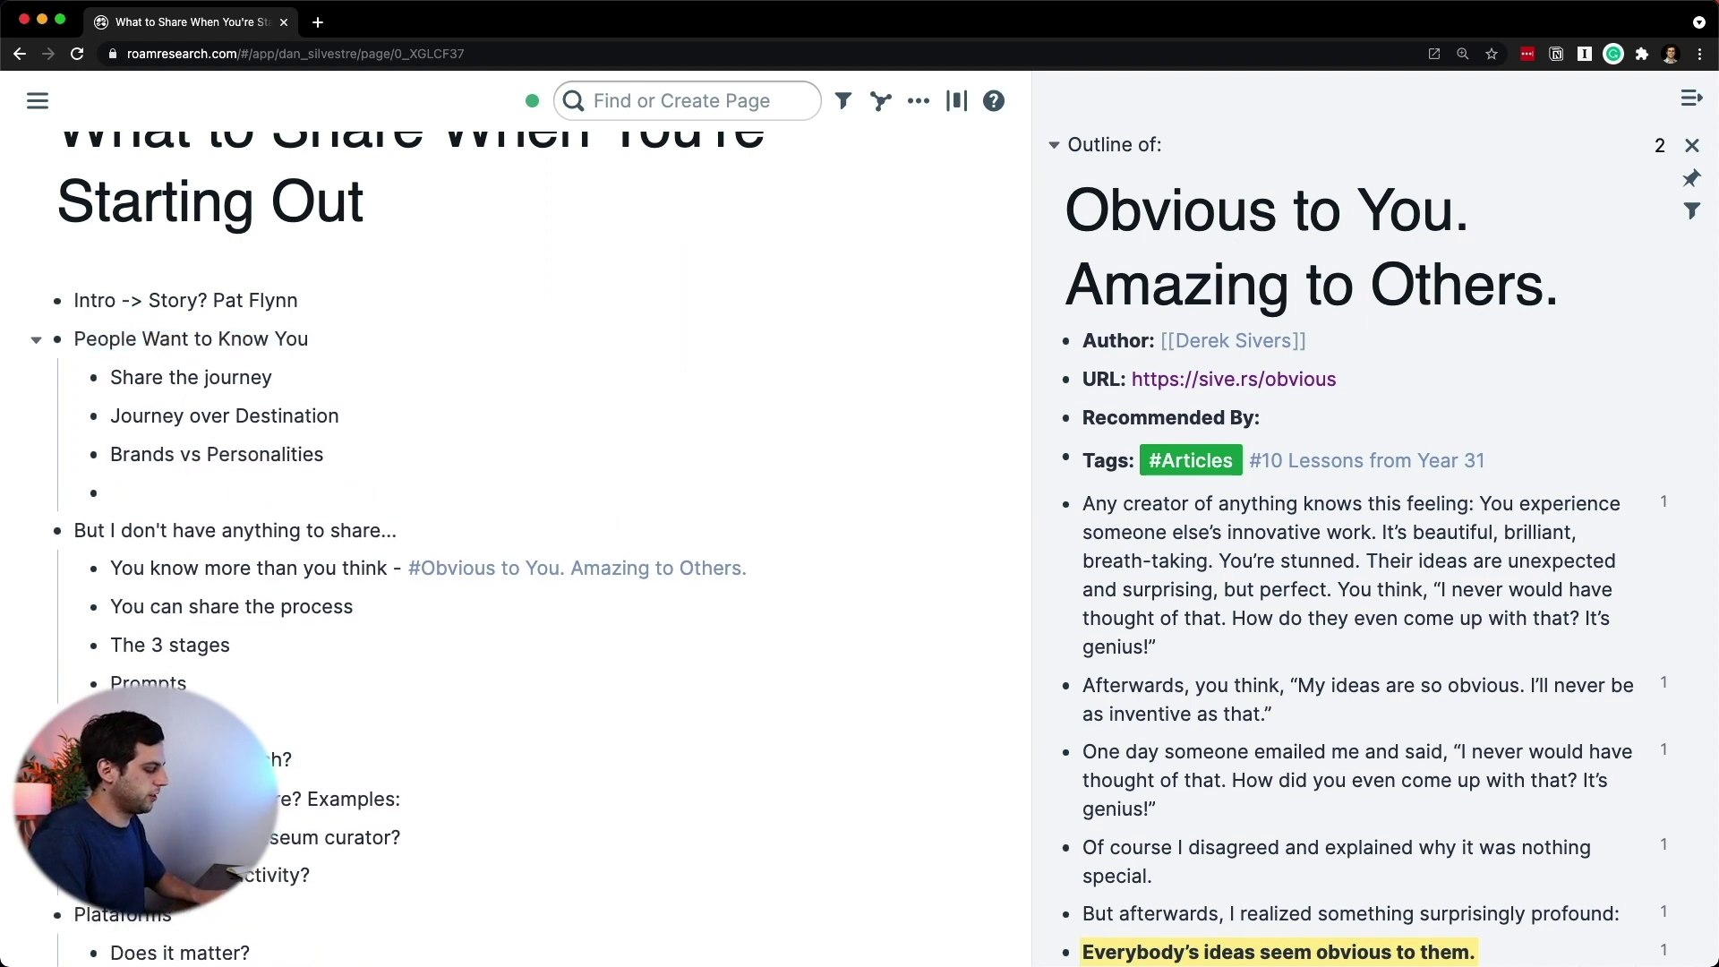
pyautogui.write('How brands sometimes')
pyautogui.press('BackSpace')
pyautogui.write('use ambassadors in orde')
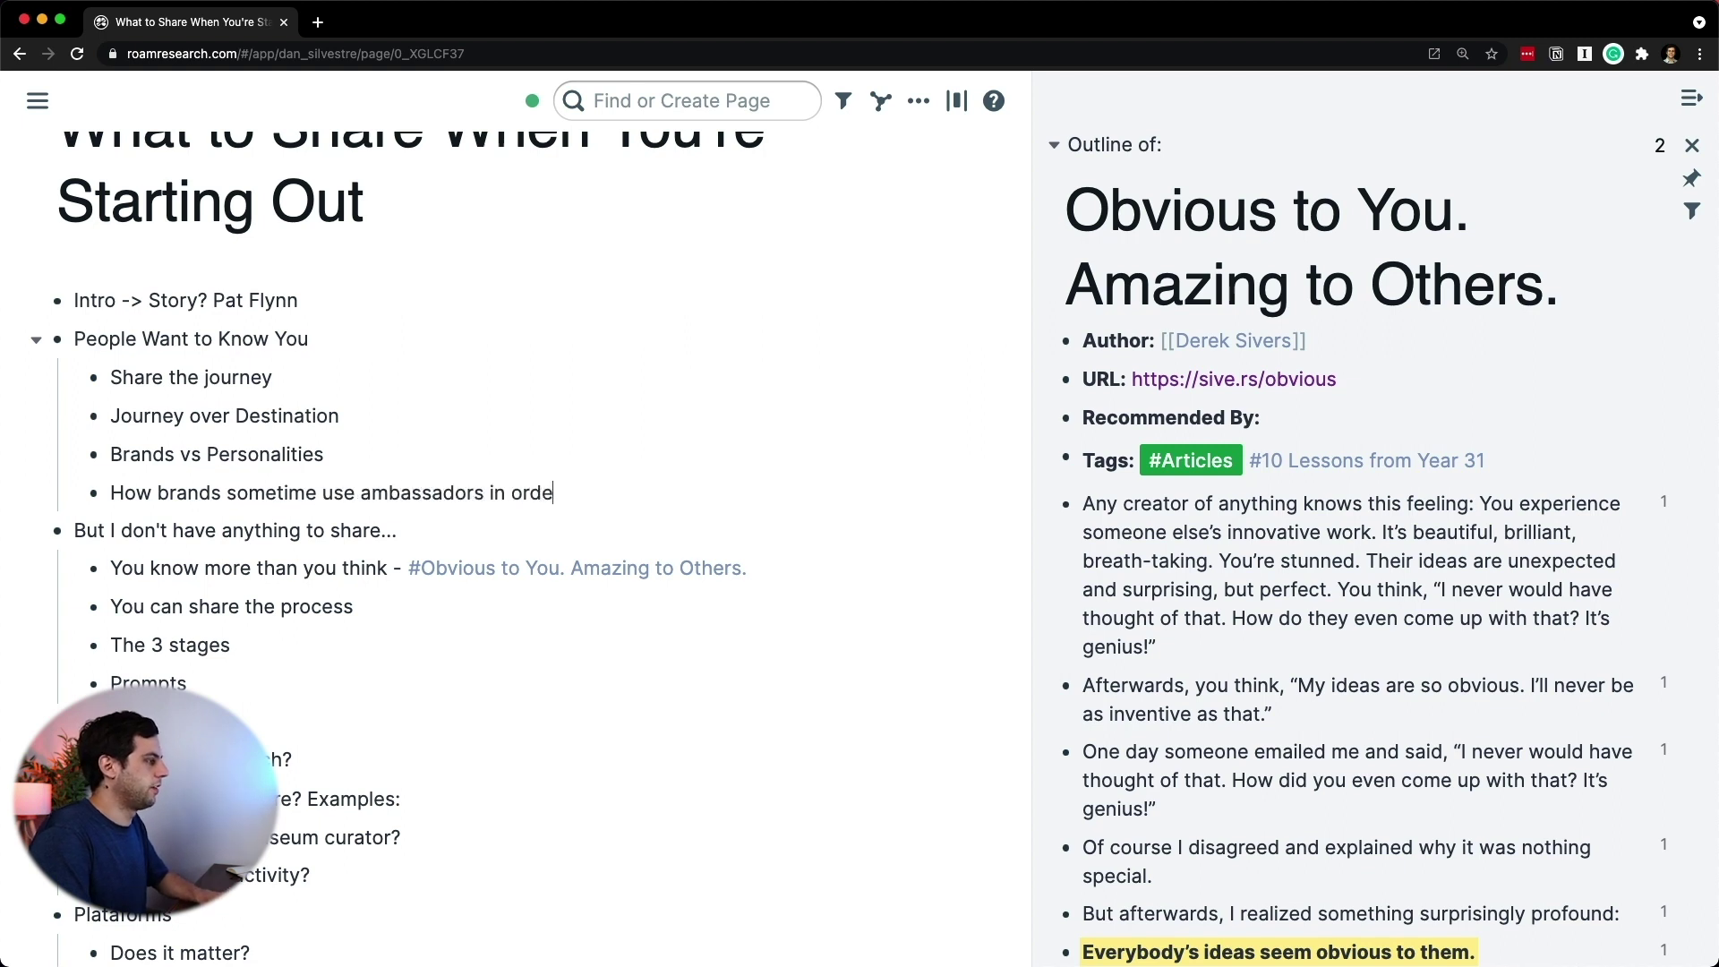
pyautogui.write('r to put a face')
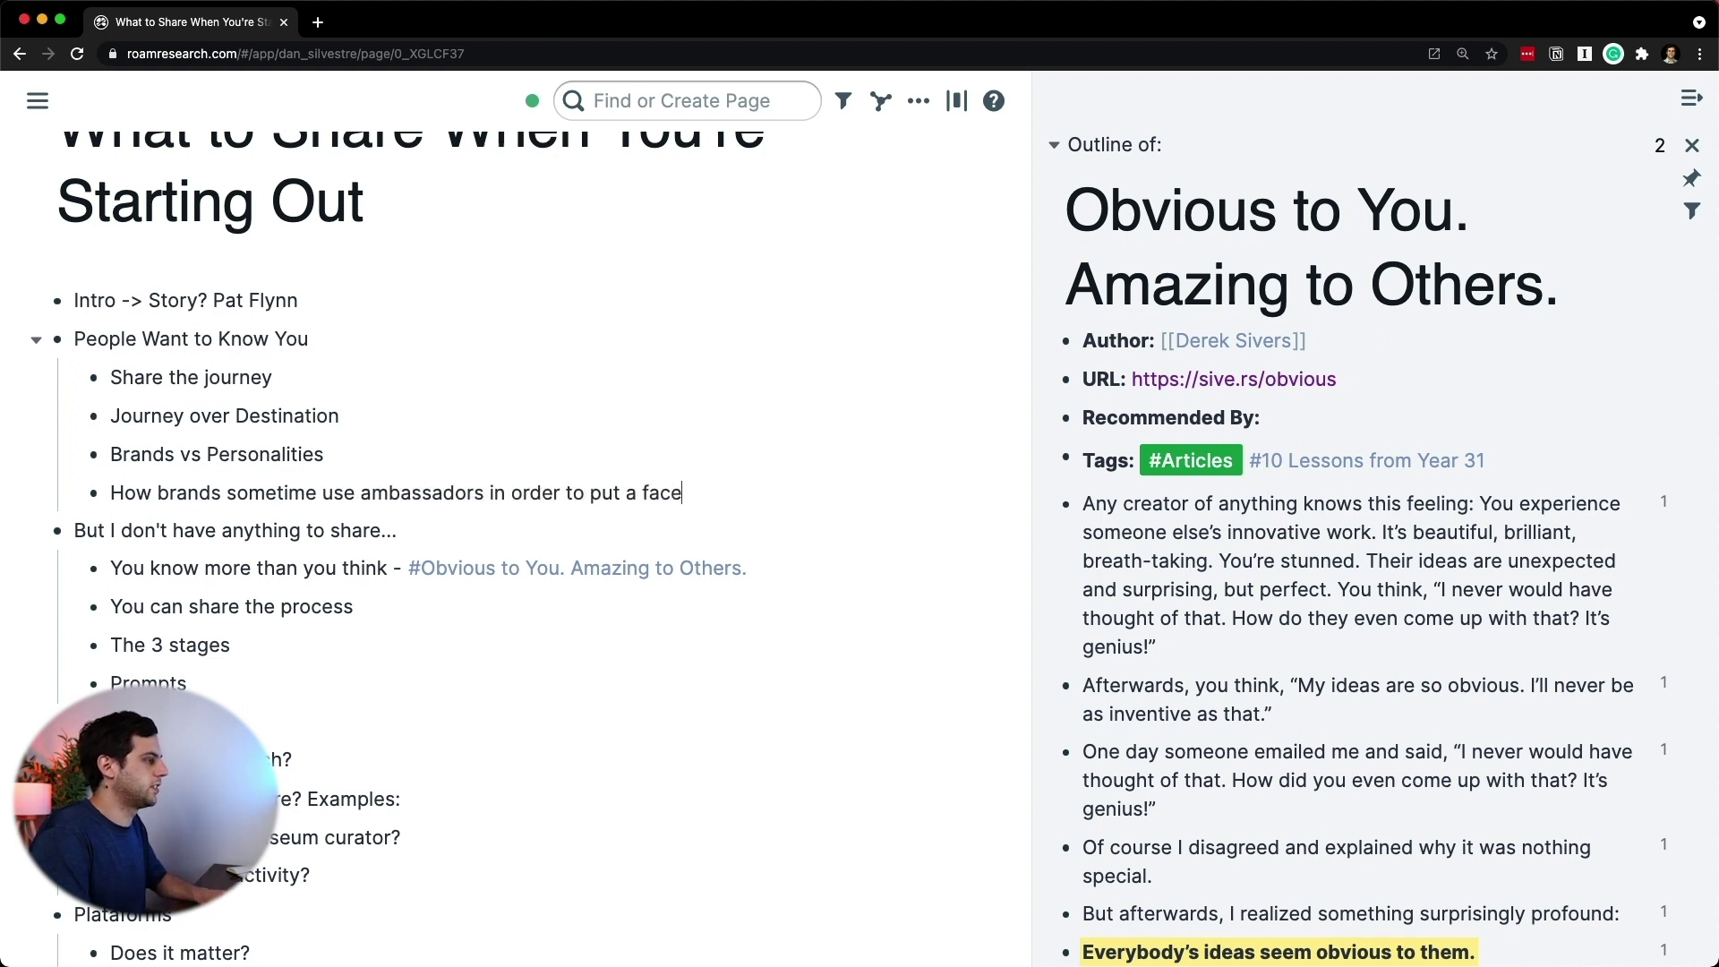
pyautogui.write(' on the brand')
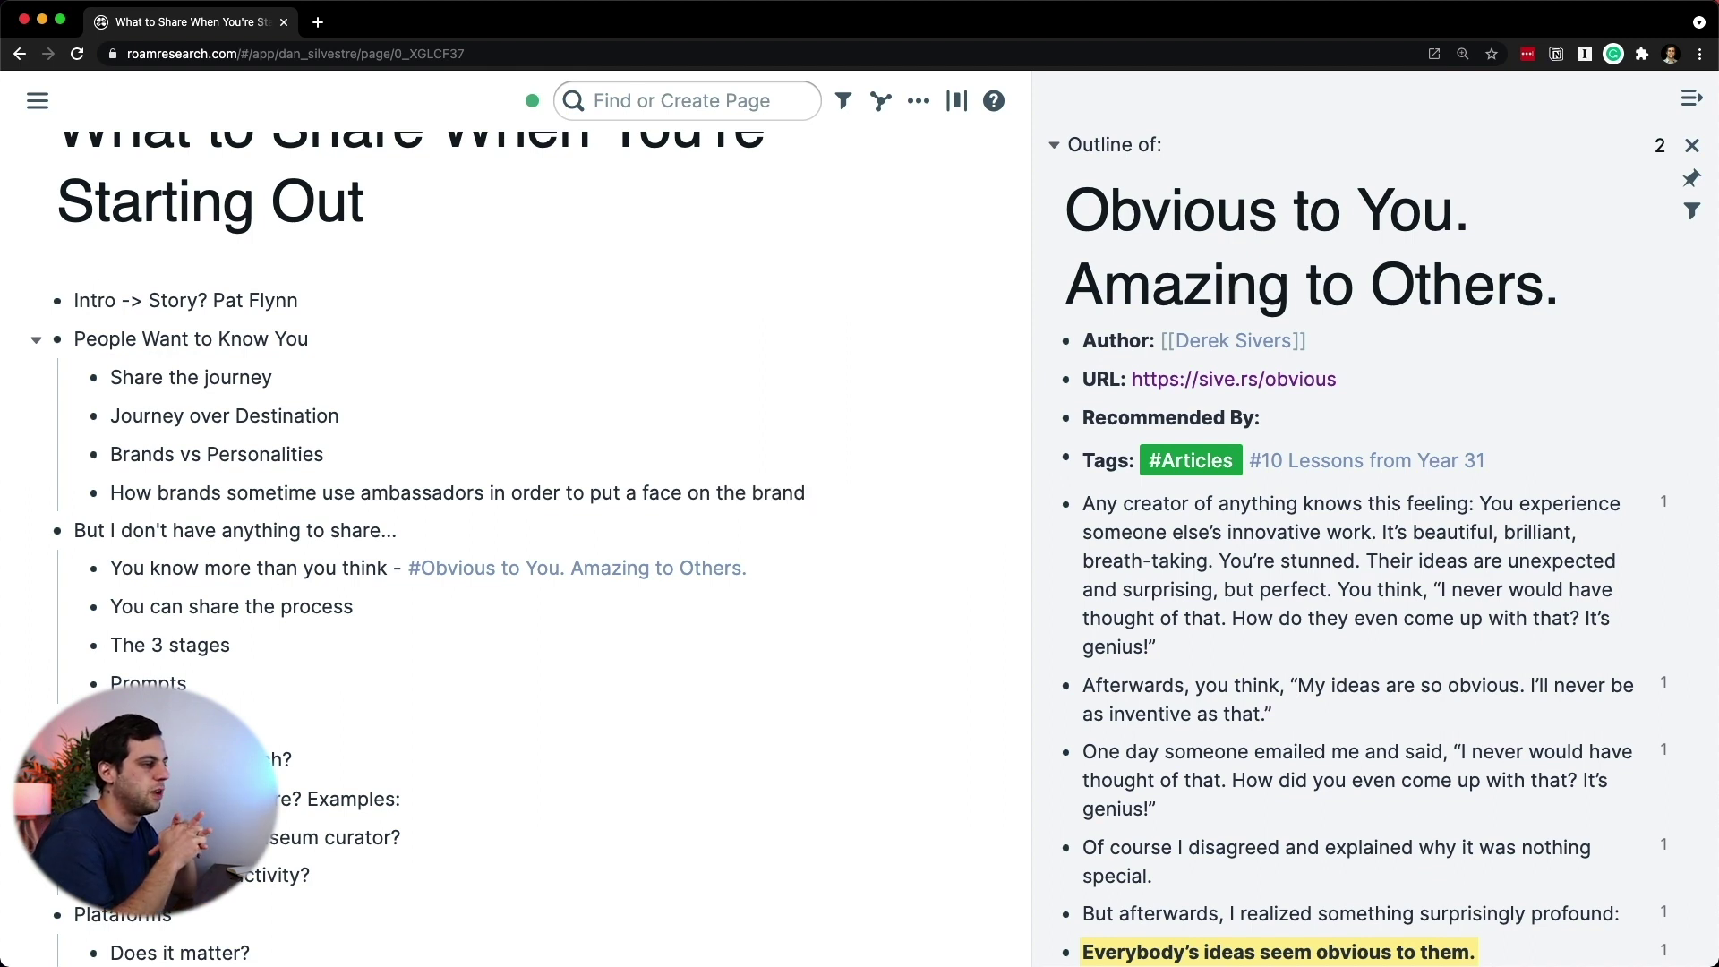
pyautogui.write(' [[Think Media')
pyautogui.hotkey('shift', 'alt', 'Left')
pyautogui.hotkey('shift', 'alt', 'Left')
pyautogui.write('[[')
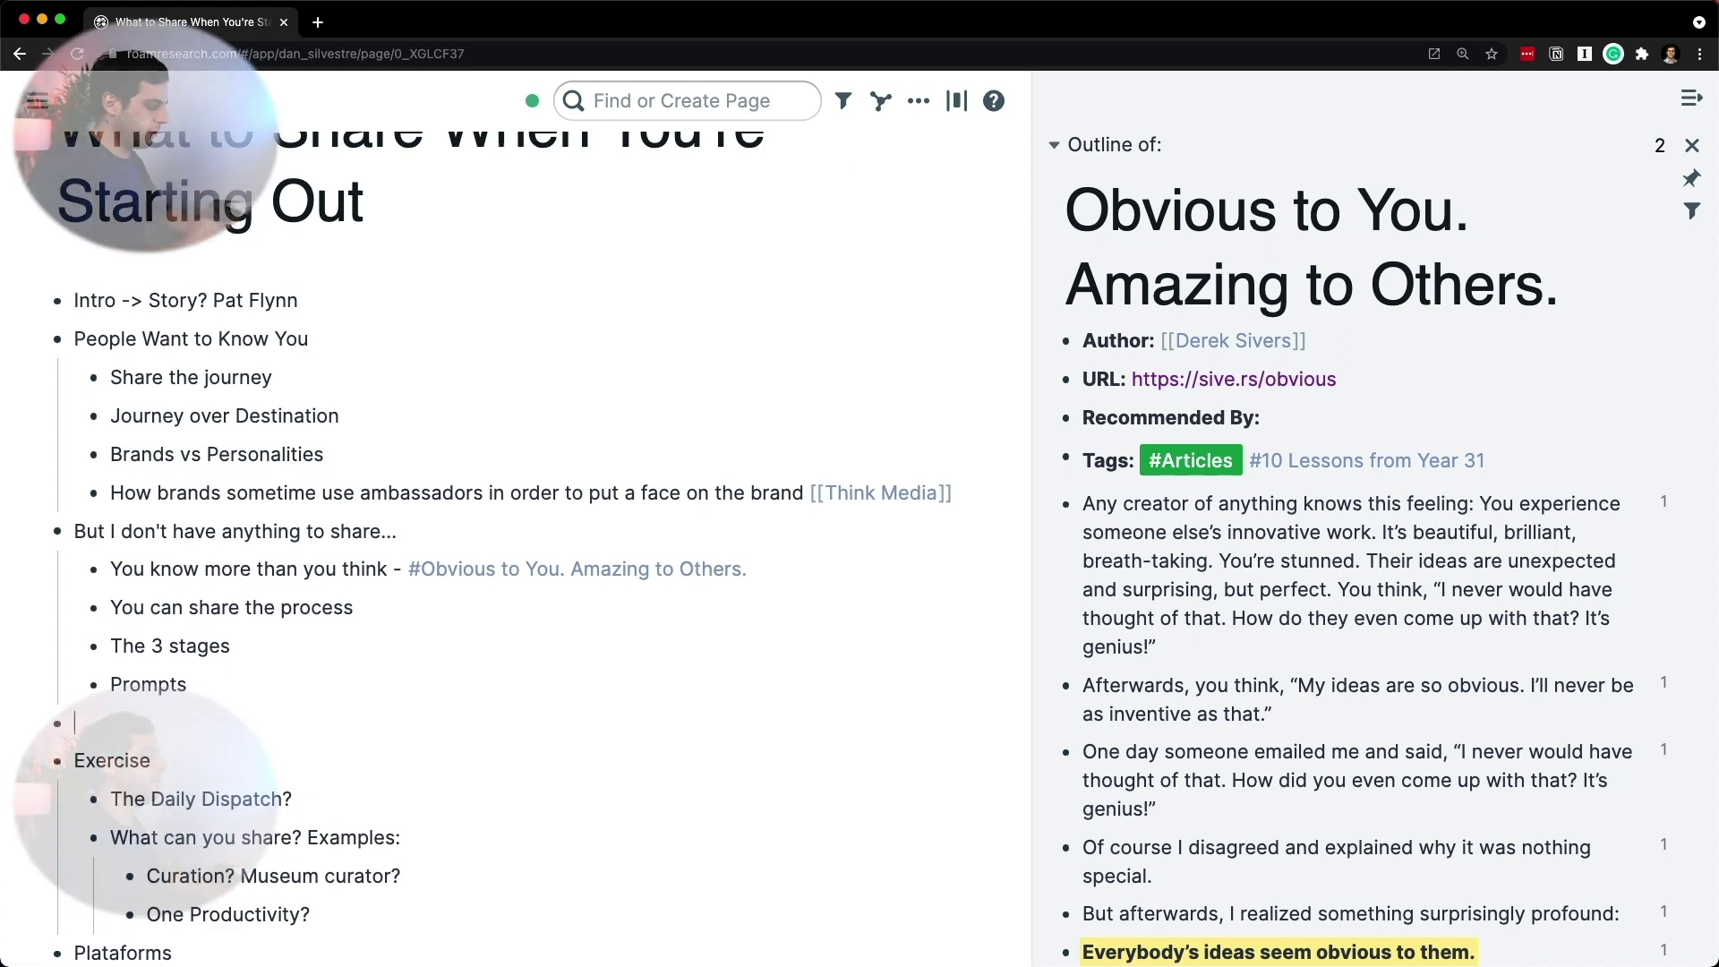
pyautogui.write('Being an Ama')
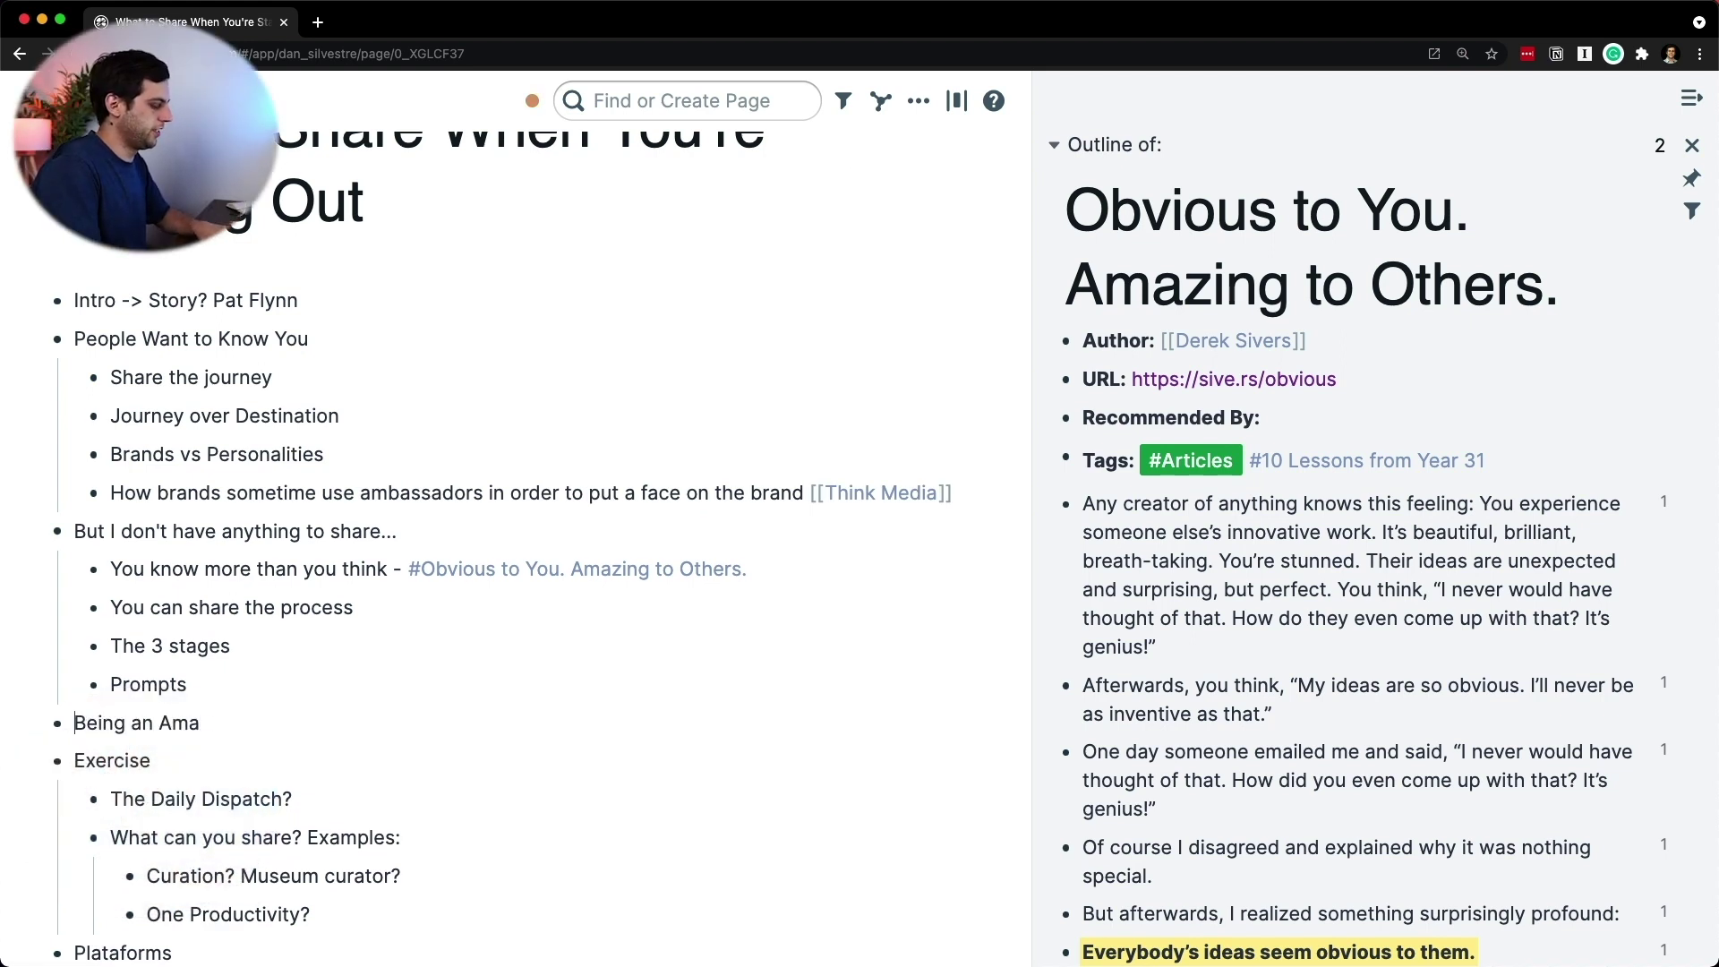
pyautogui.write('The Advantages of ')
pyautogui.write('teur!')
# Step: Add the nested bullet 'More relatable #[[Show Your Work]]' under the amateur point
pyautogui.press('BackSpace')
pyautogui.press('Return')
pyautogui.press('Tab')
pyautogui.write('More relat')
pyautogui.write('able %show')
pyautogui.press('BackSpace')
pyautogui.press('BackSpace')
pyautogui.press('BackSpace')
pyautogui.press('BackSpace')
pyautogui.press('BackSpace')
pyautogui.write('#sh')
pyautogui.press('Down')
pyautogui.press('Return')
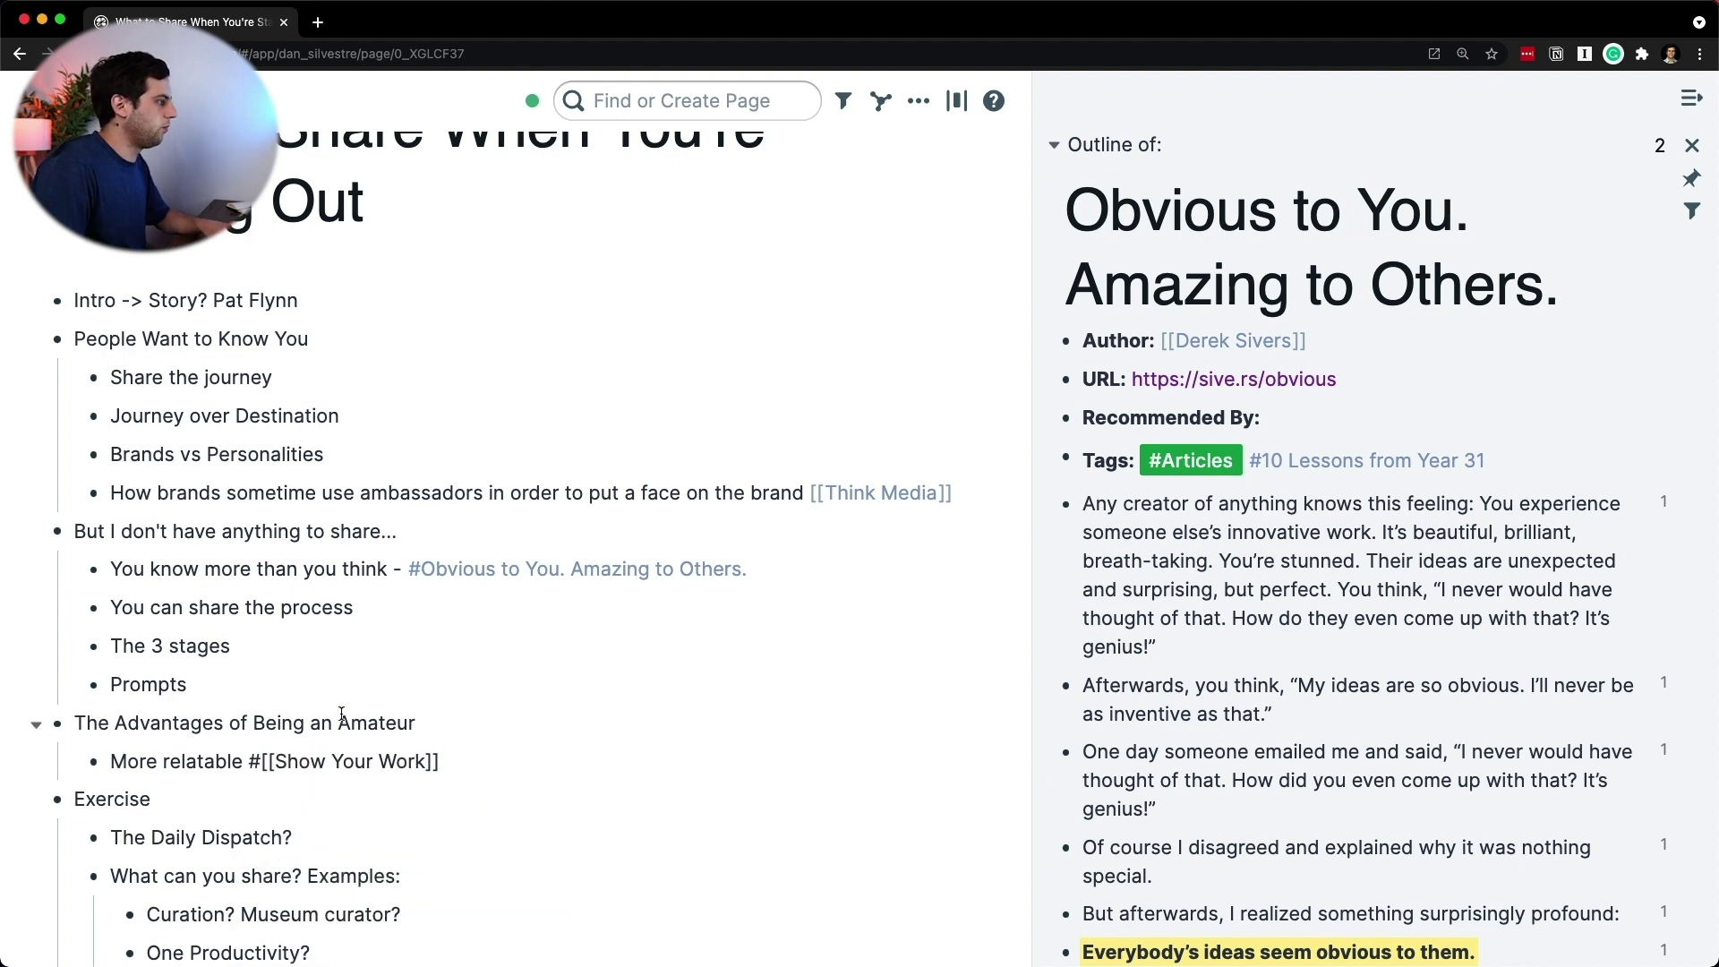
# Step: Move the Curation bullet under the brands note and link [[Steal Like an Artist]]
pyautogui.scroll(-1, 358, 685)
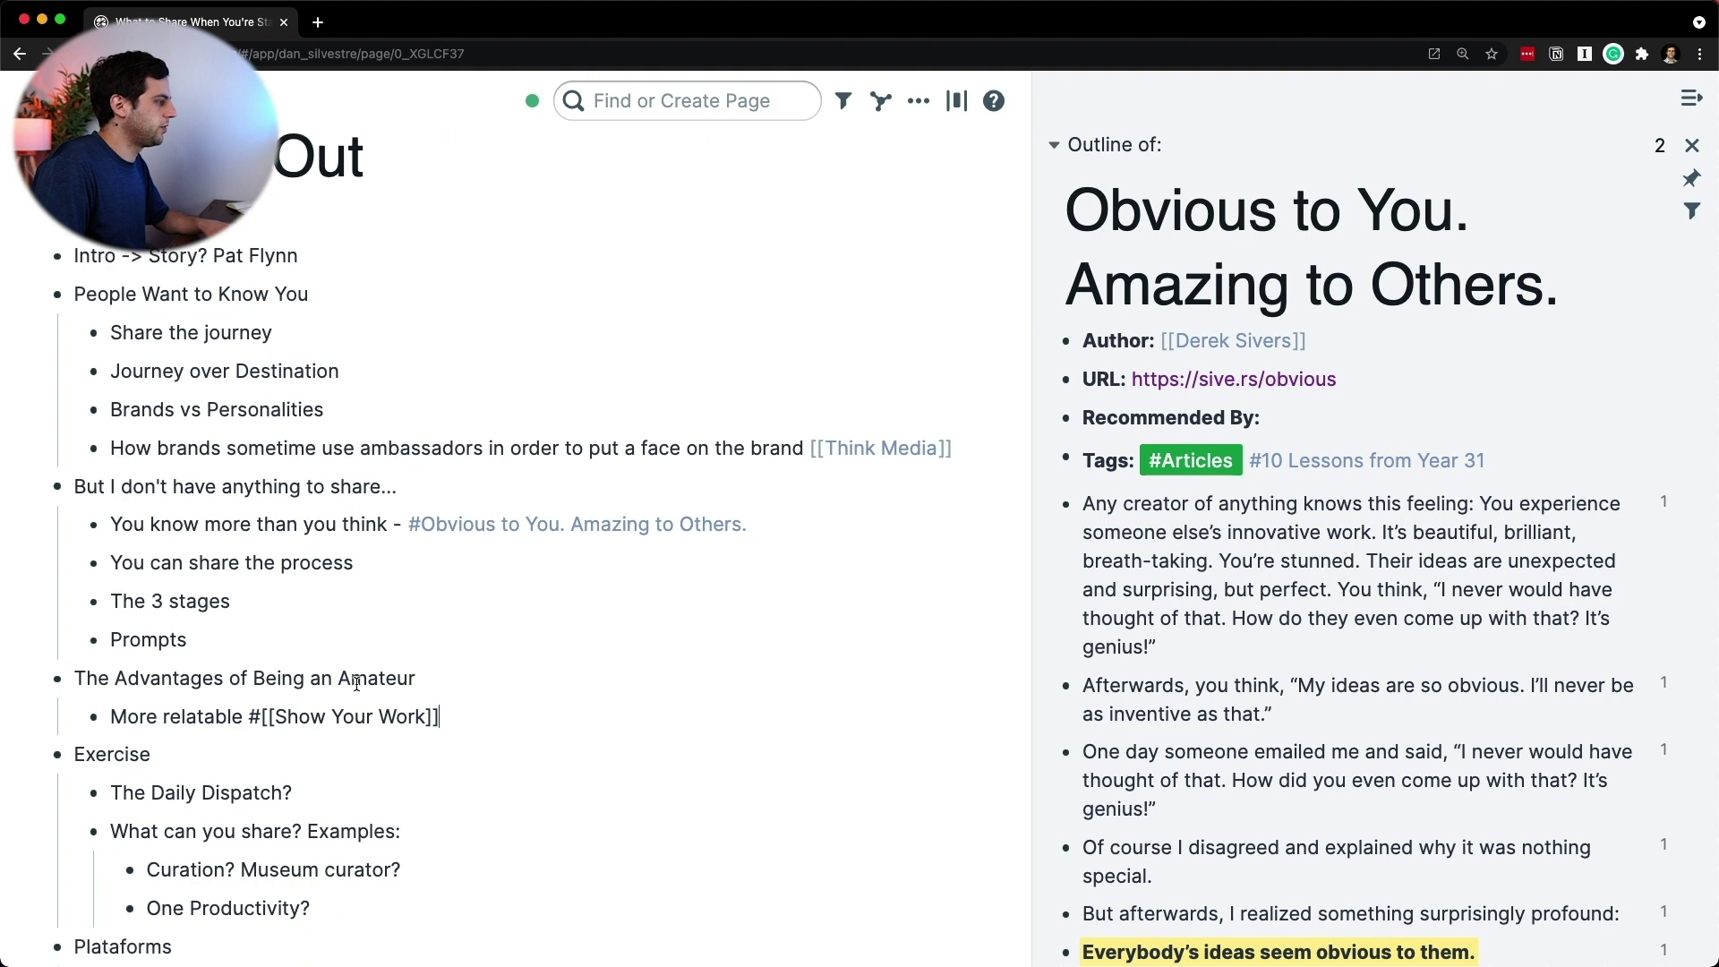
pyautogui.click(461, 862)
pyautogui.click(421, 452)
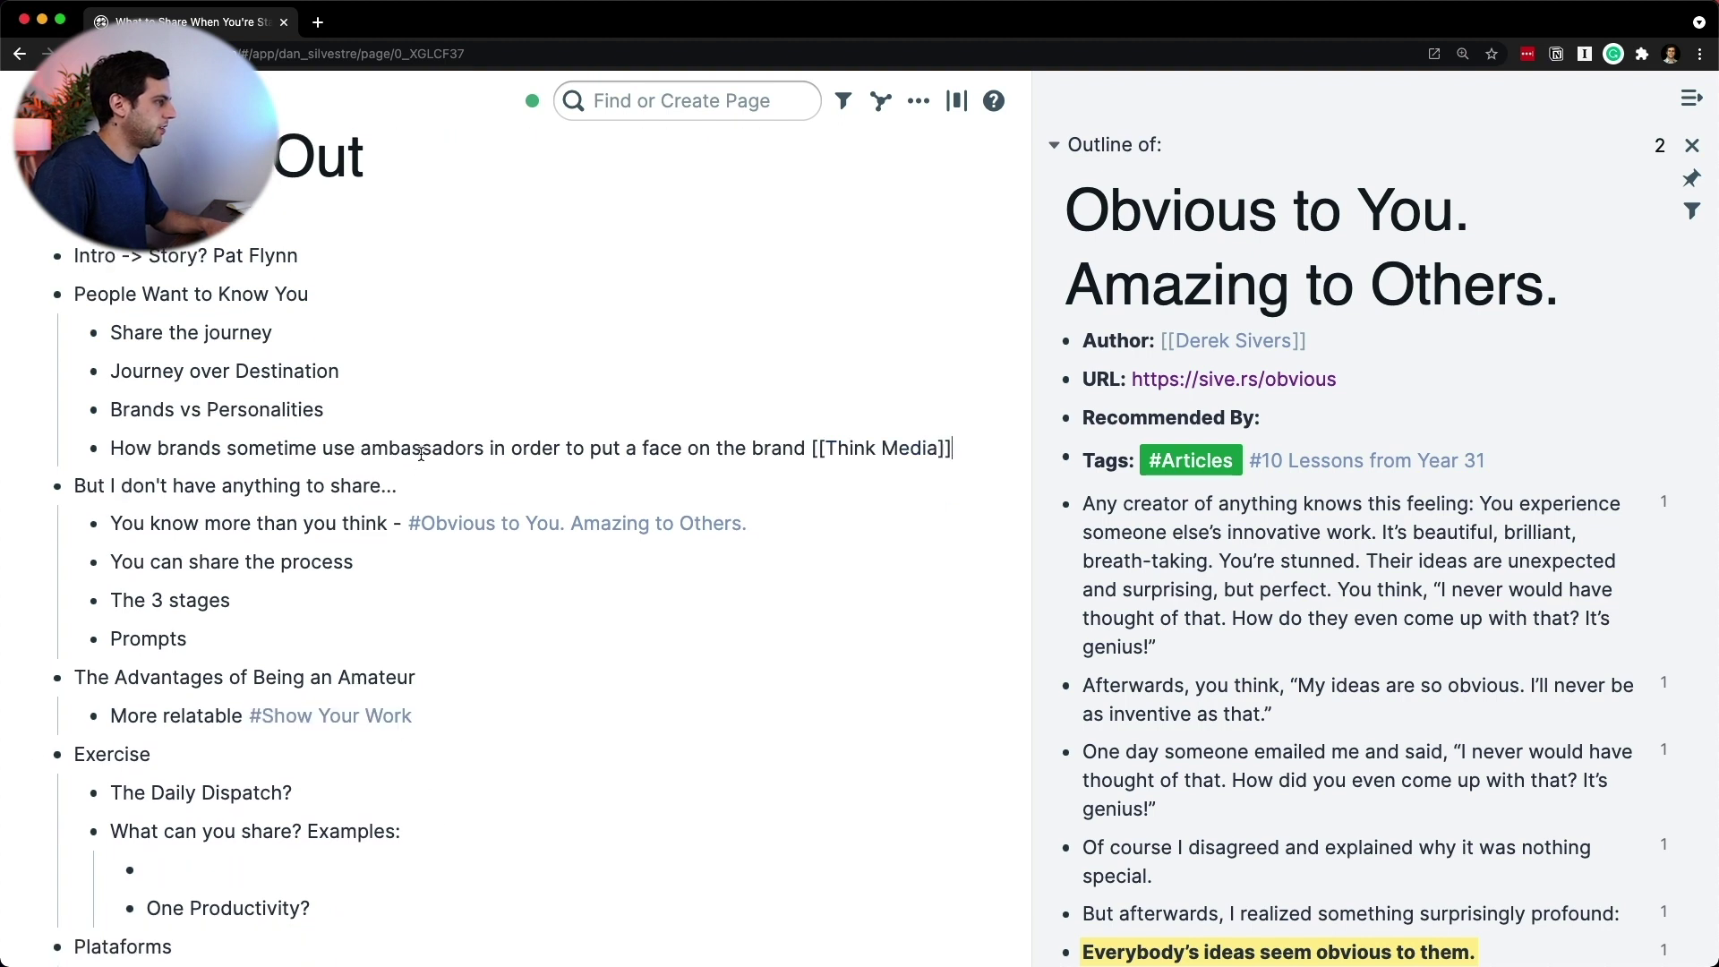
pyautogui.press('Return')
pyautogui.write('Curation? Museum curator?')
pyautogui.write('#')
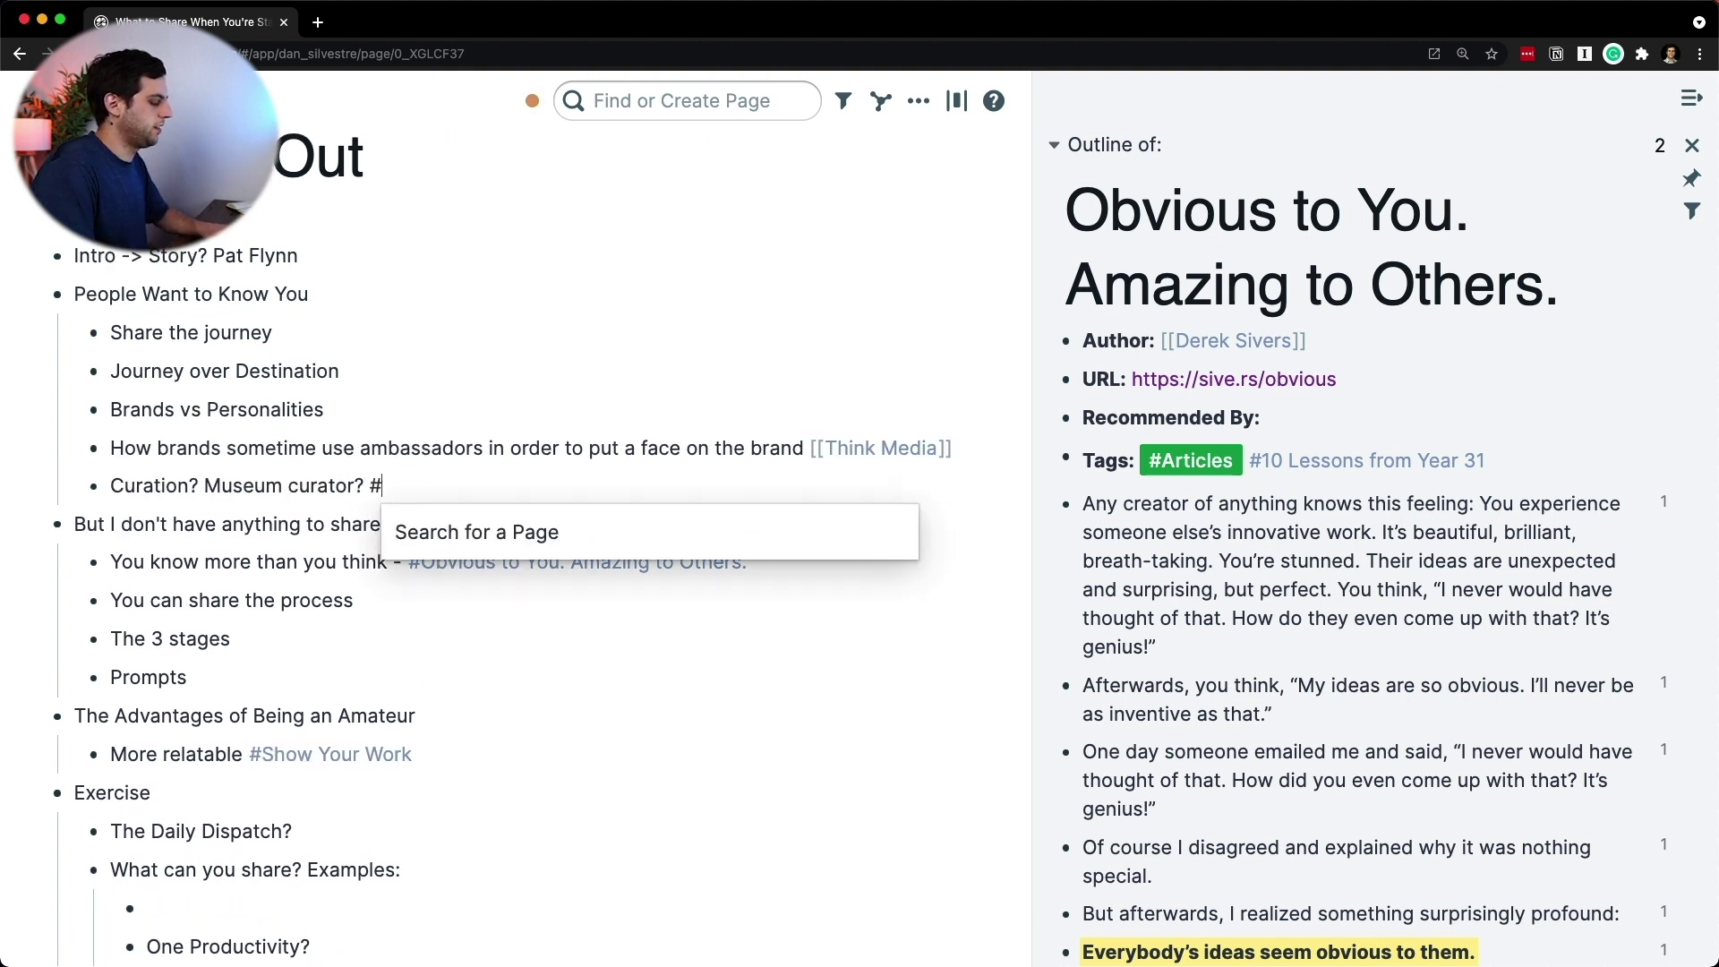
pyautogui.write('Steal Like an Artist')
pyautogui.click(382, 485)
pyautogui.press('BackSpace')
pyautogui.hotkey('shift', 'End')
pyautogui.write('[[')
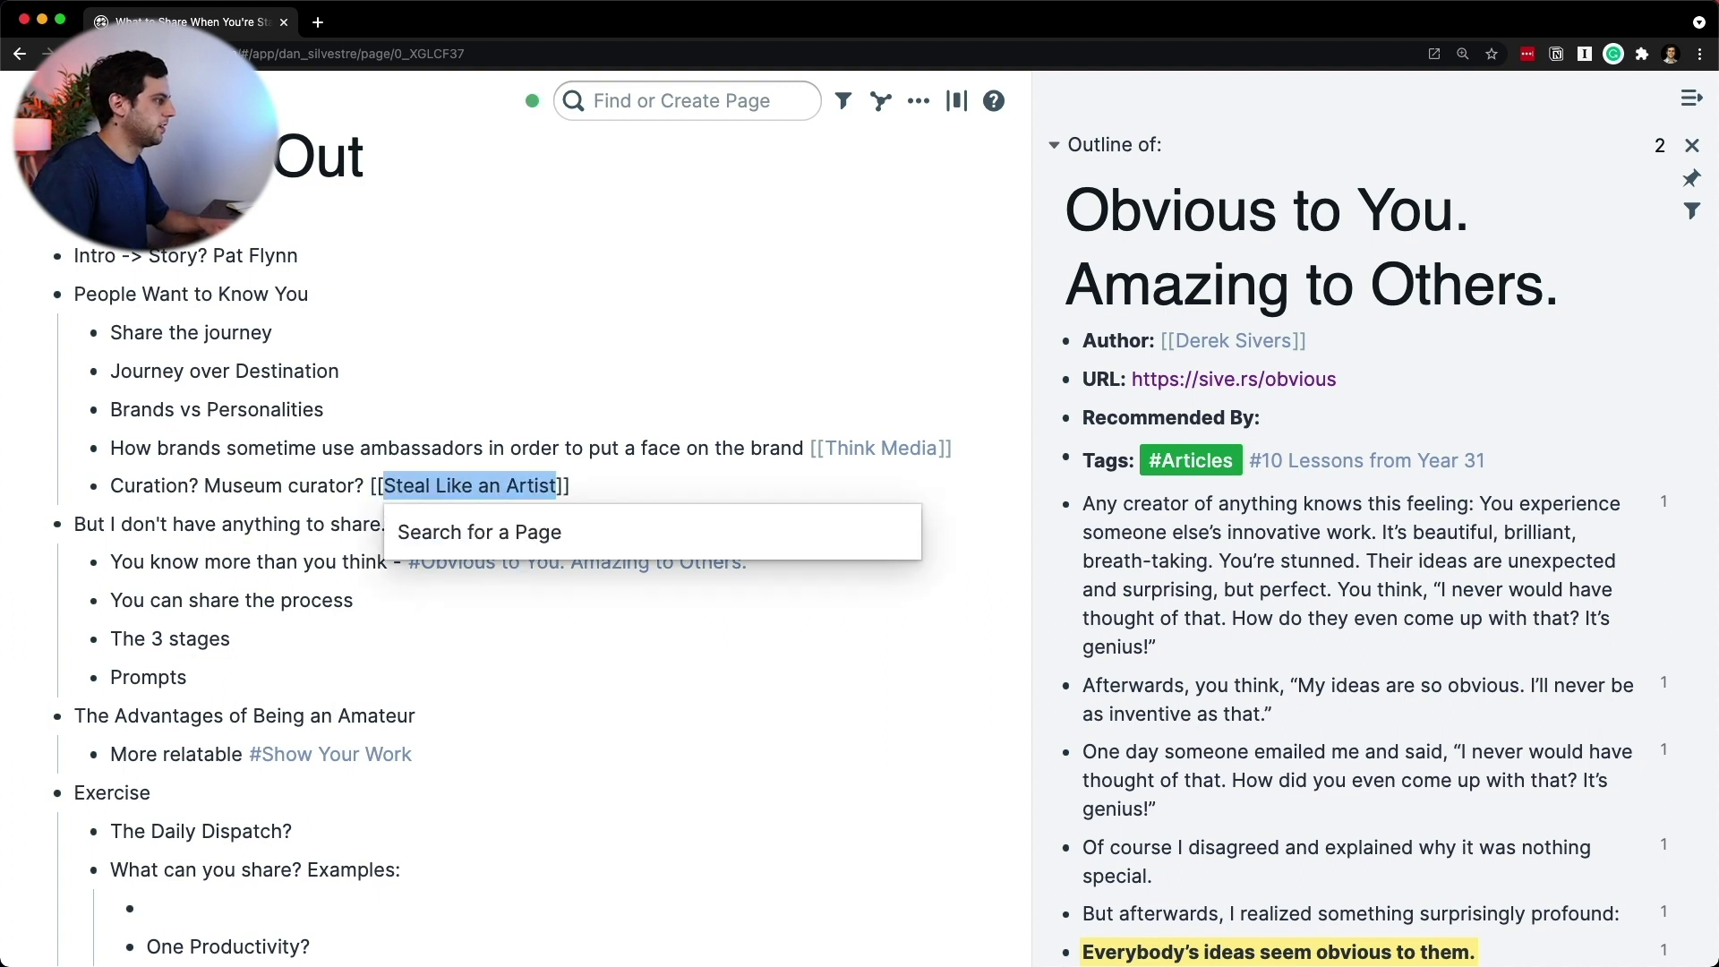